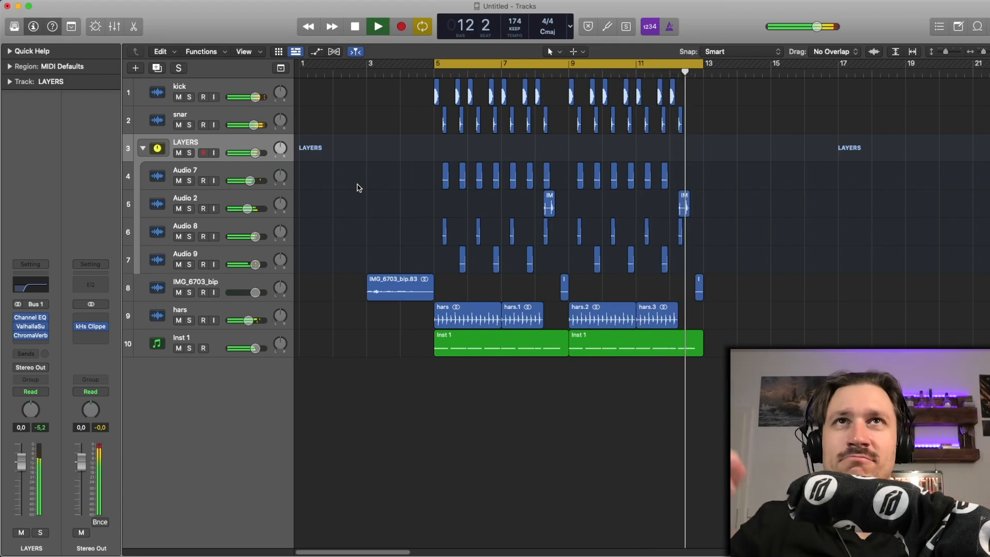
# Pause the full beat, solo the LAYERS stack and play it on its own
pyautogui.press('space')
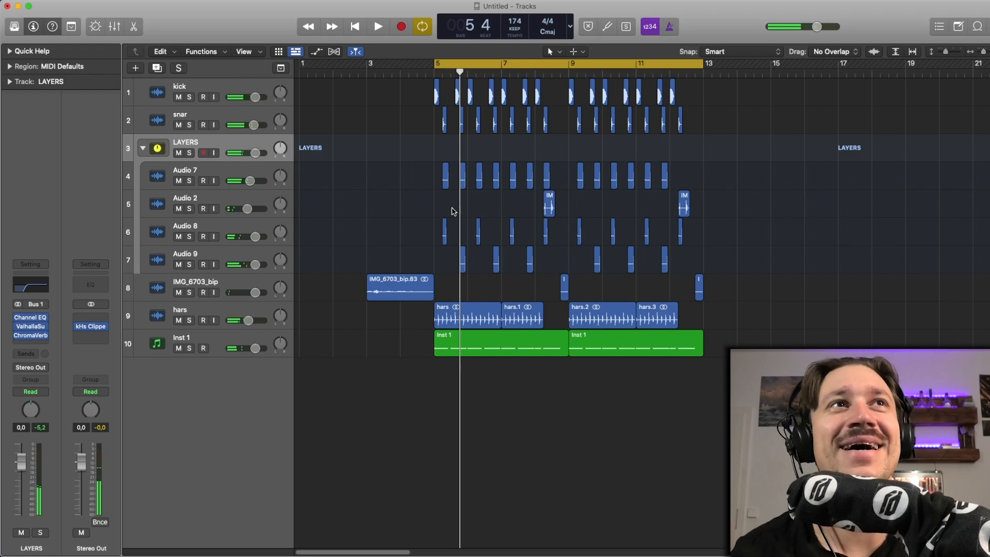
pyautogui.click(190, 153)
pyautogui.press('space')
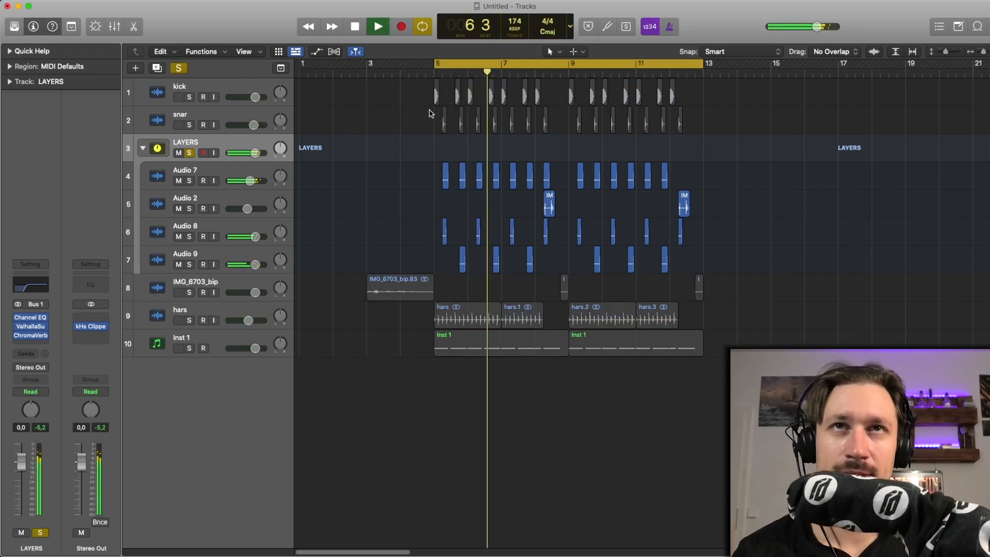
pyautogui.press('space')
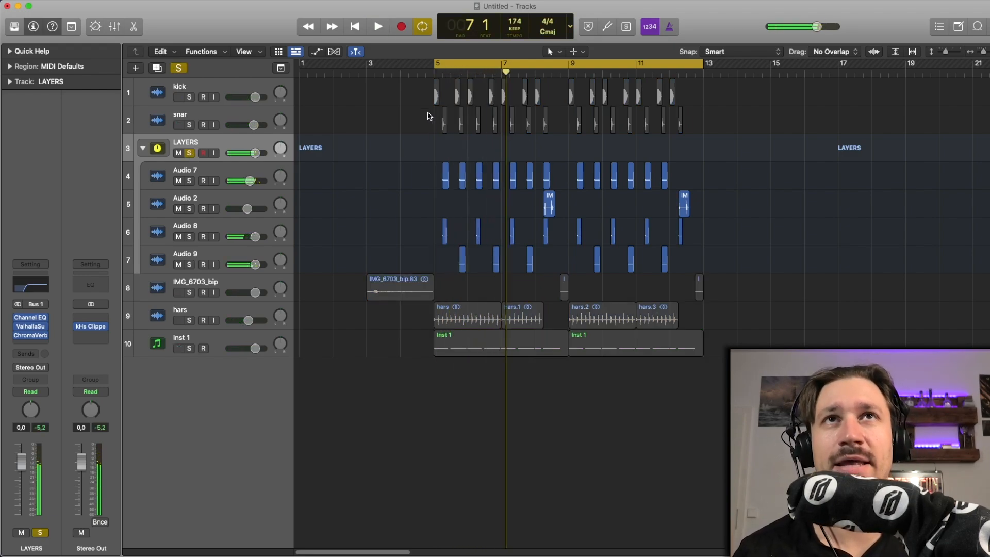
# Add the snar track to the solo and play it with the LAYERS stack unmuted and muted to compare
pyautogui.click(190, 125)
pyautogui.press('space')
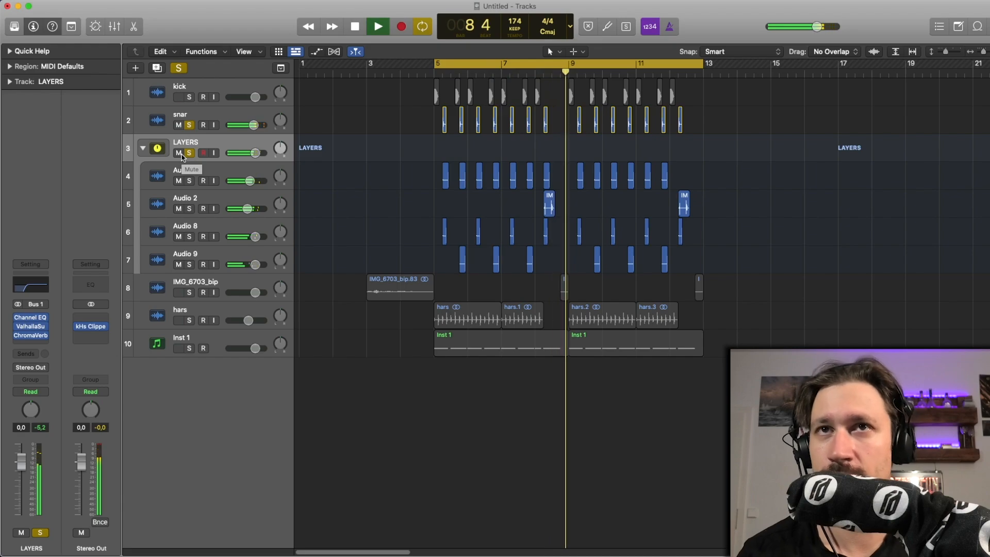
pyautogui.press('space')
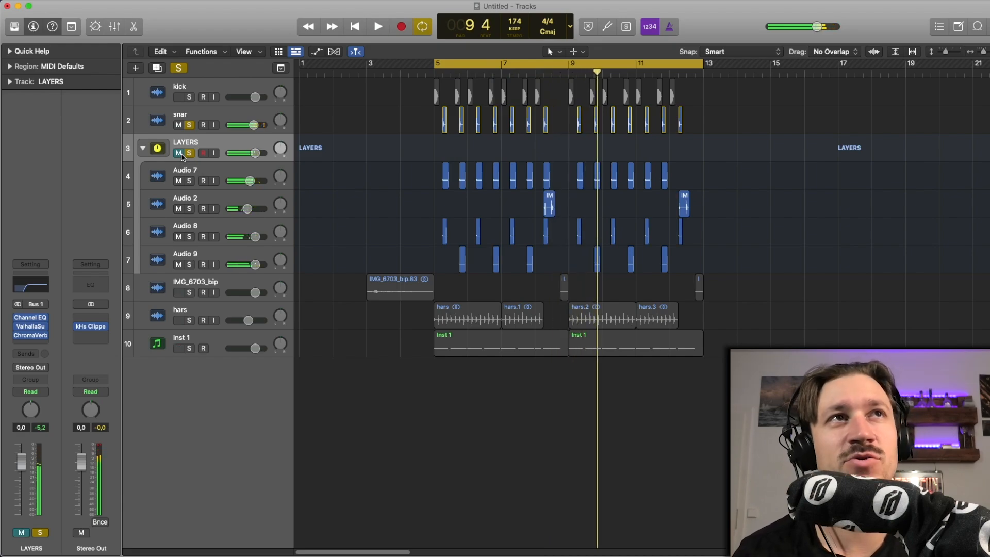
pyautogui.press('space')
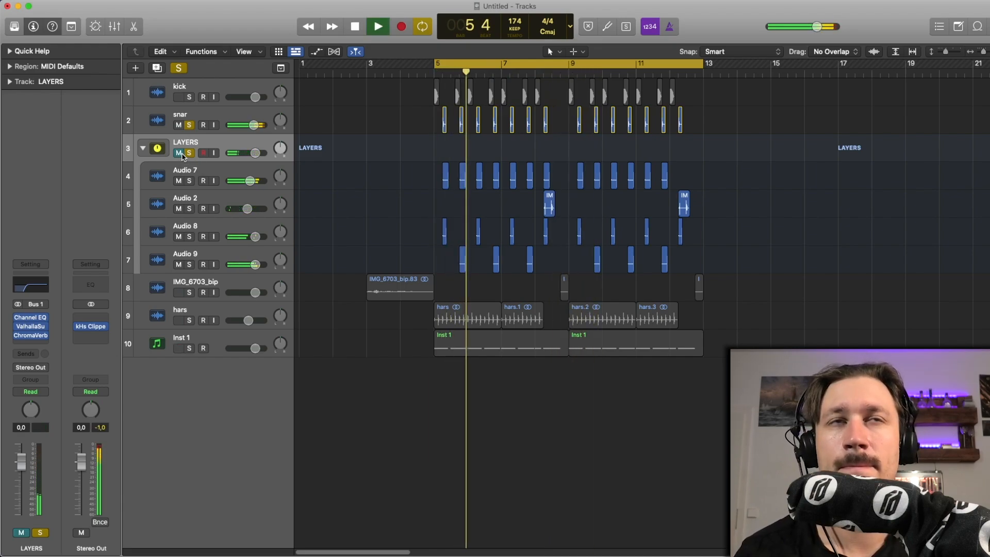
# Clear the solos on LAYERS and snar, and play the full beat with the LAYERS stack still muted
pyautogui.press('space')
pyautogui.click(195, 153)
pyautogui.click(287, 132)
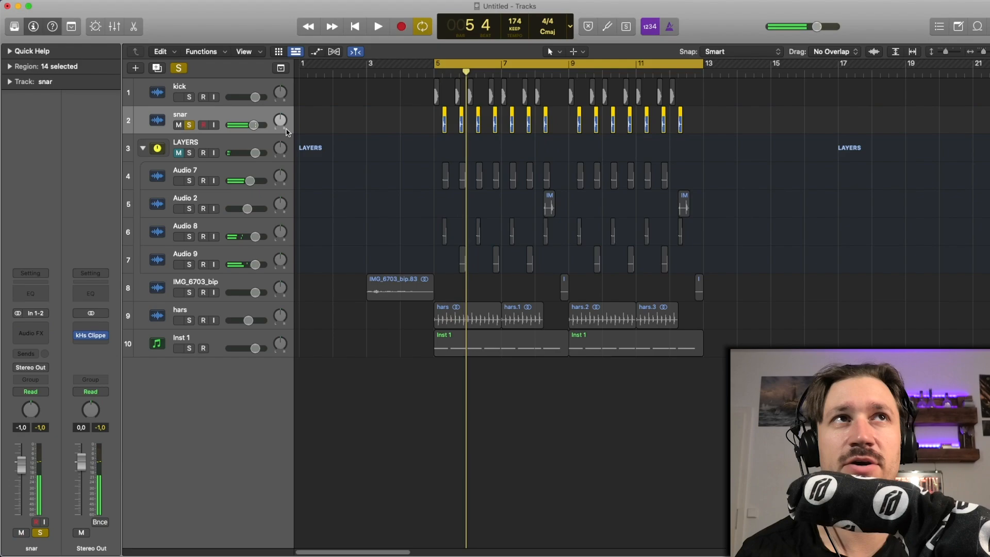
pyautogui.click(190, 125)
pyautogui.click(322, 145)
pyautogui.click(195, 142)
pyautogui.press('space')
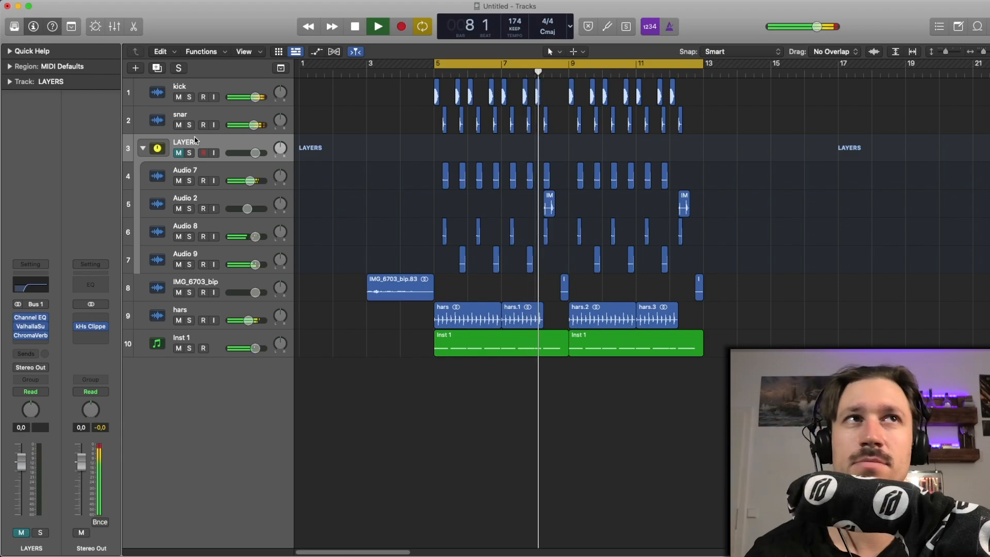
# Unmute the LAYERS stack and play the full beat, toggling its mute to compare with and without the layers
pyautogui.press('space')
pyautogui.click(178, 153)
pyautogui.press('space')
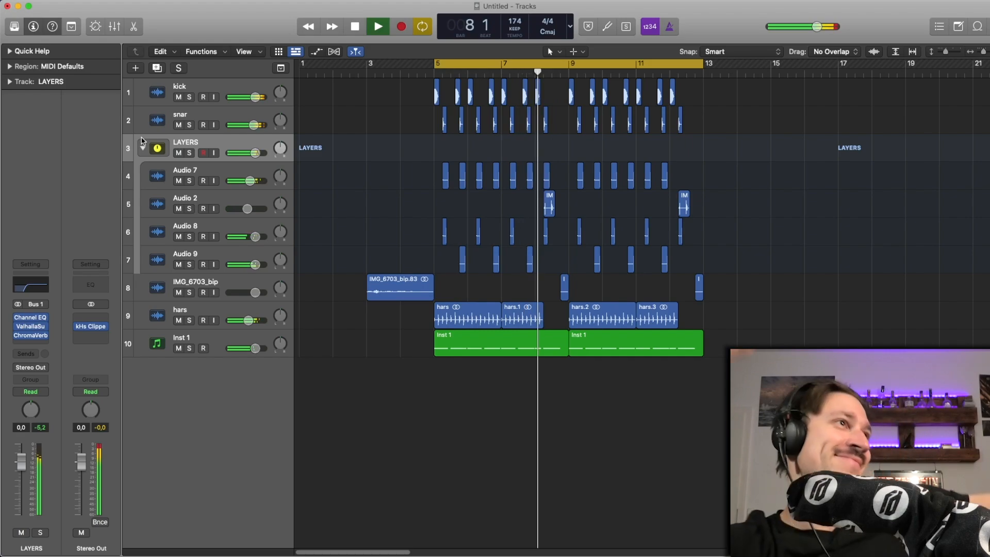
pyautogui.press('space')
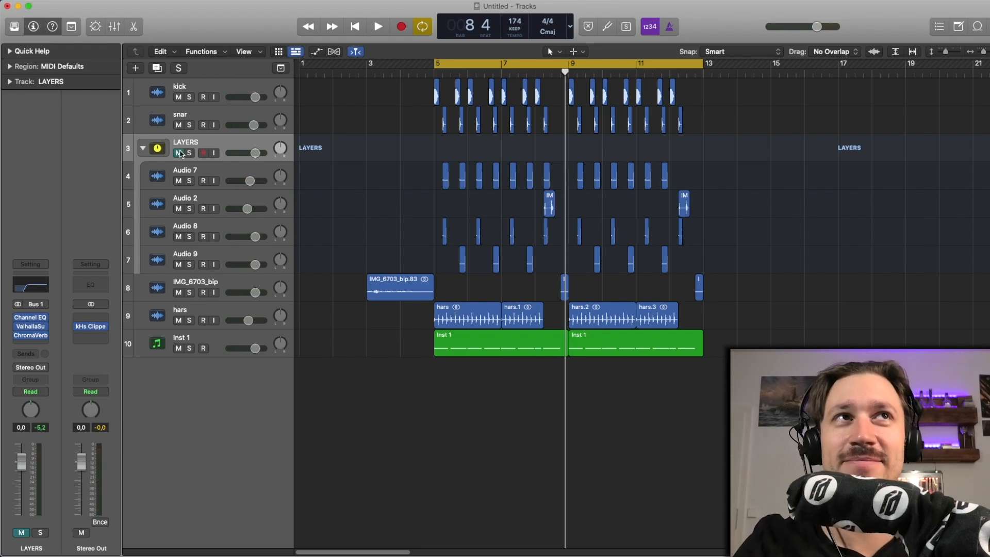
pyautogui.press('space')
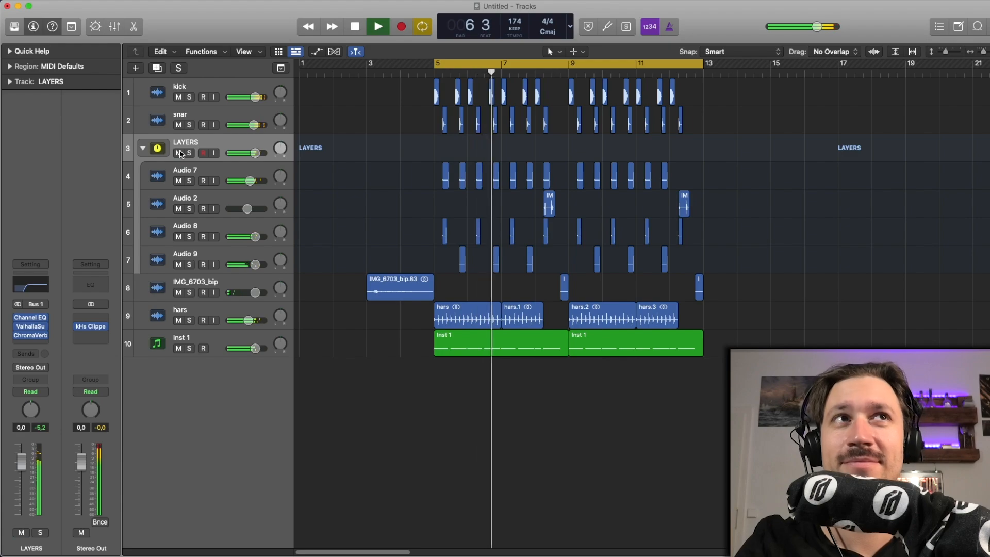
pyautogui.press('space')
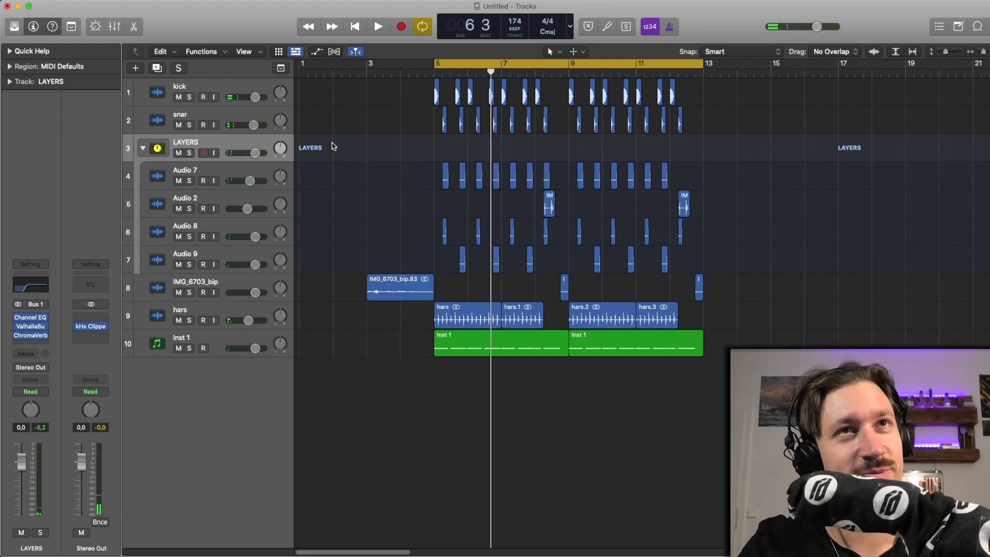
# Solo the LAYERS stack again and play its opening hits from bar 5
pyautogui.click(190, 153)
pyautogui.press('space')
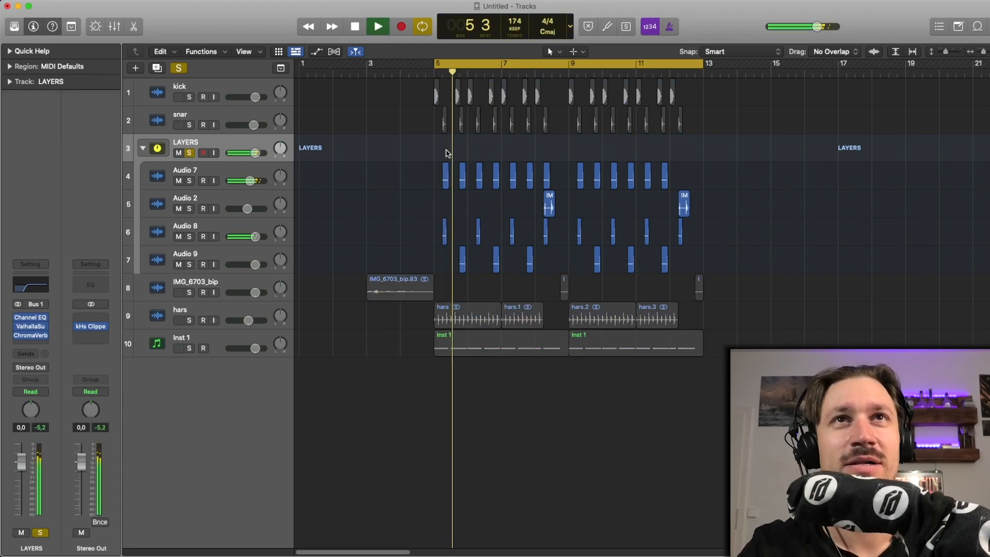
pyautogui.press('space')
# Solo the Audio 7 track, play its source recording by extending the first region past bar 12, and undo the extension
pyautogui.press('super+Right')
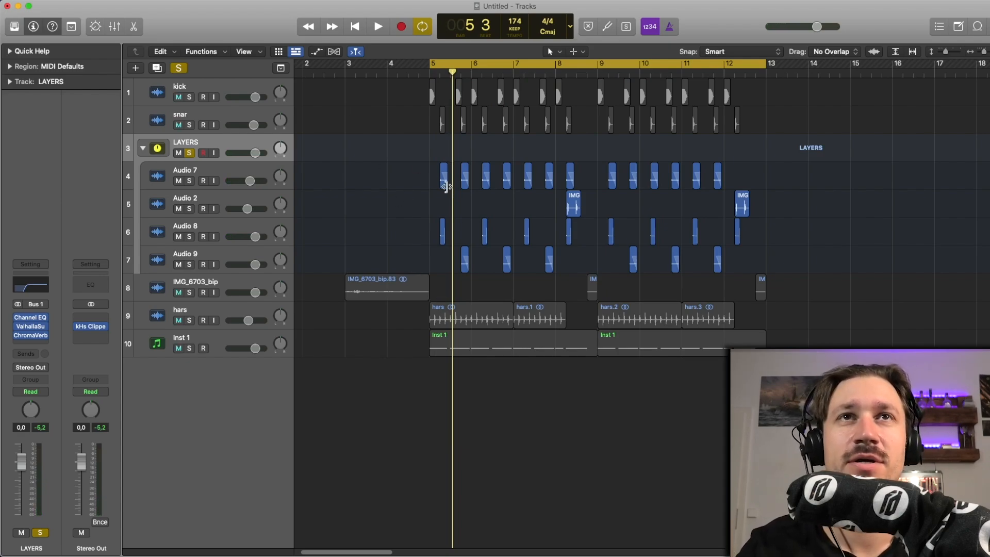
pyautogui.moveTo(446, 186); pyautogui.dragTo(741, 180)
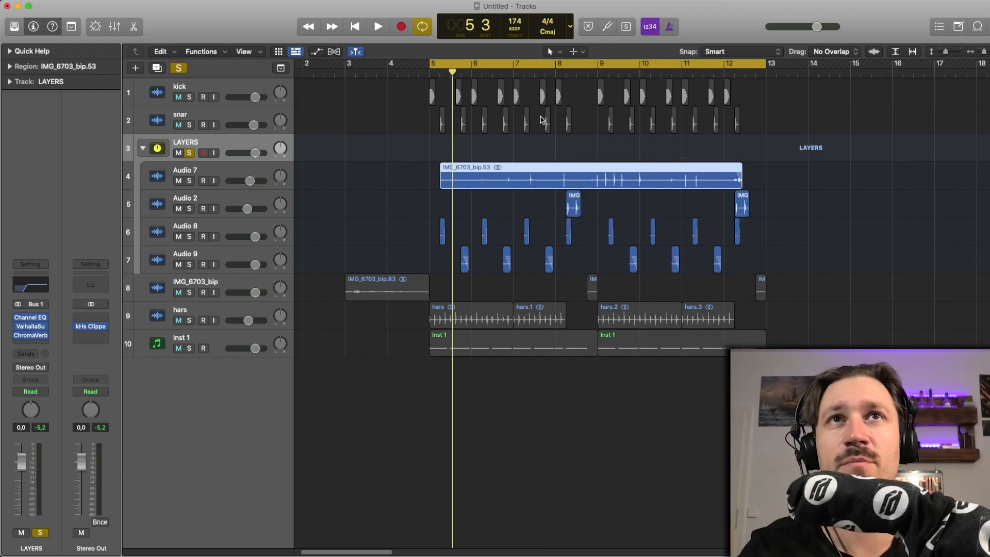
pyautogui.click(189, 181)
pyautogui.press('space')
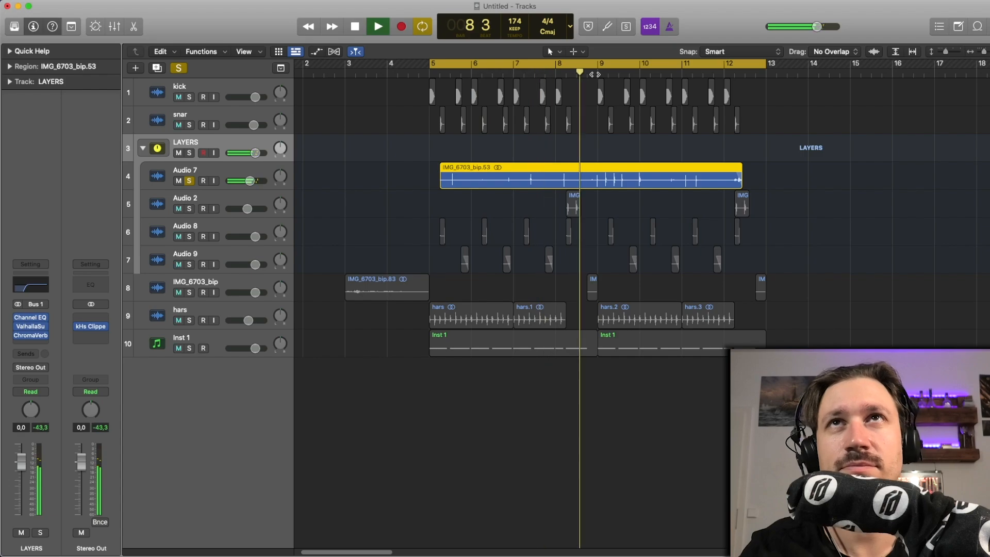
pyautogui.press('space')
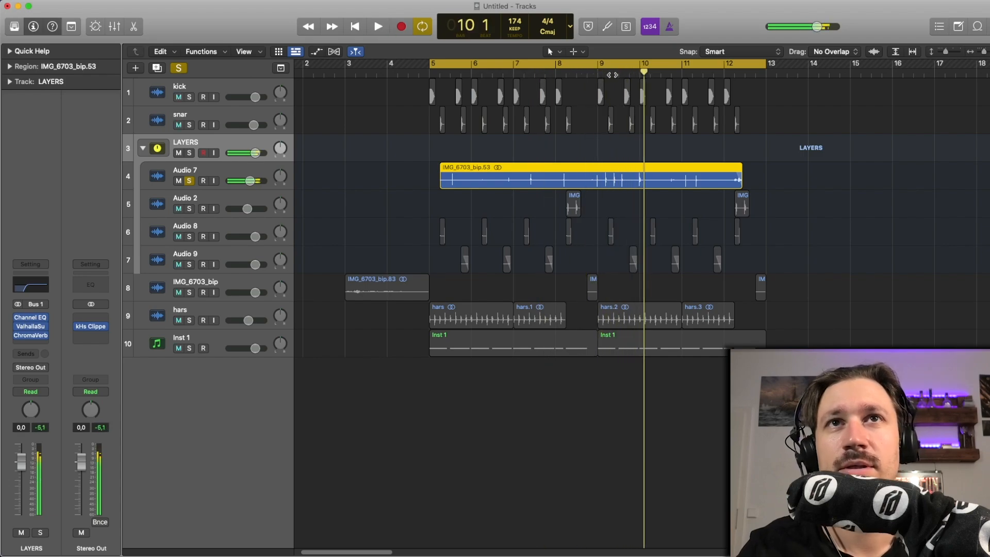
pyautogui.press('super+z')
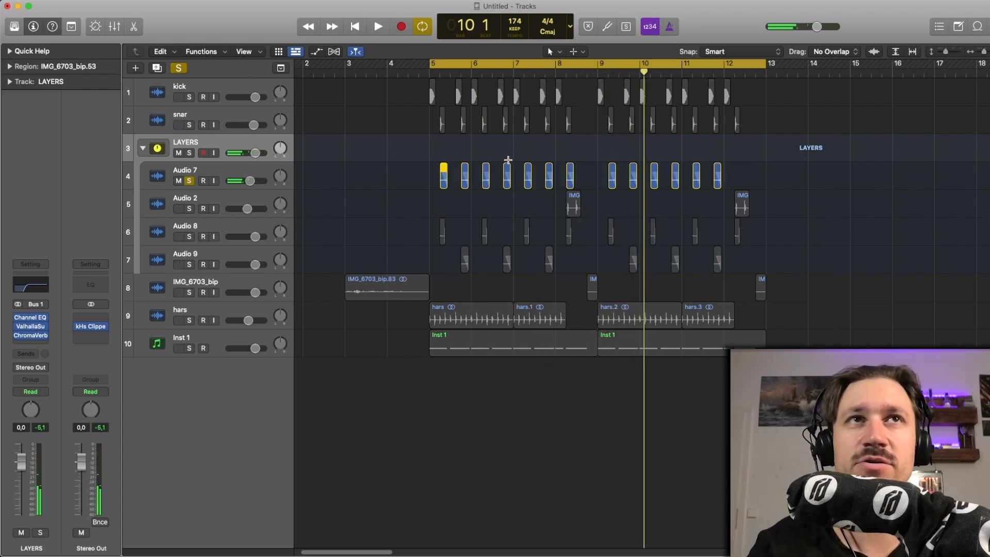
# Set the cycle range from the first snare hit at 5 2 to the kick.3 region, and select the Audio 7 track
pyautogui.press('super+Down')
pyautogui.press('super+Down')
pyautogui.press('super+Right')
pyautogui.press('super+Right')
pyautogui.press('super+Right')
pyautogui.press('super+Right')
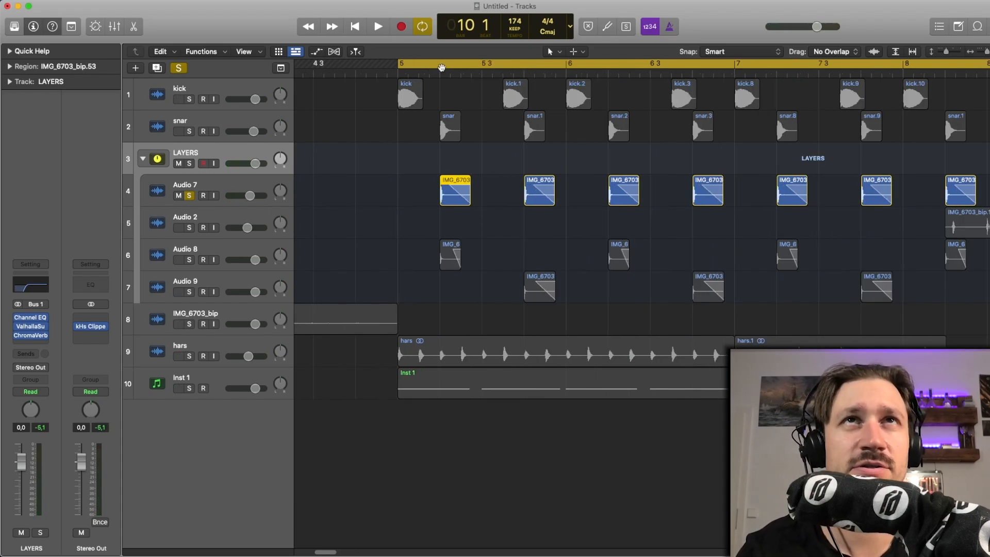
pyautogui.click(442, 65)
pyautogui.moveTo(442, 66); pyautogui.dragTo(672, 93)
pyautogui.click(157, 189)
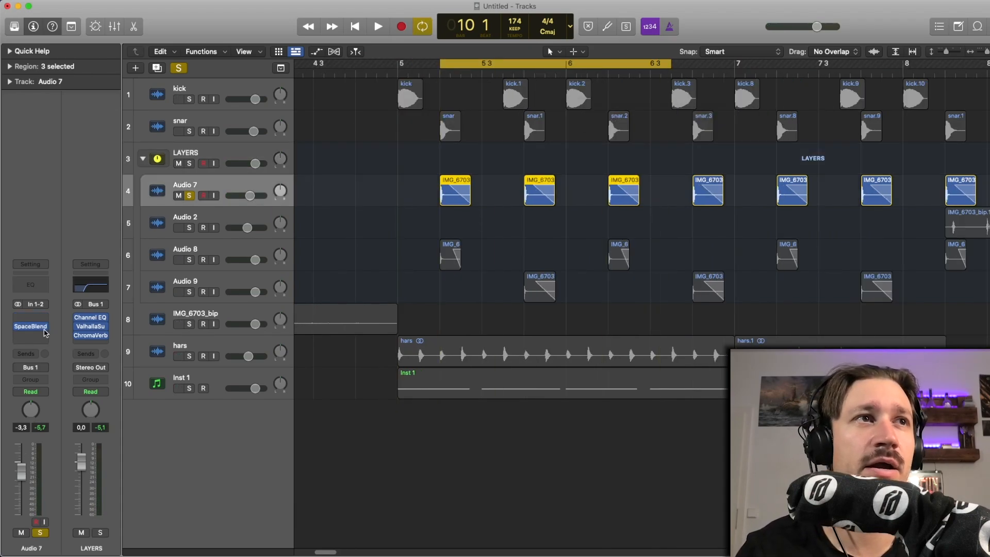
# Play the looped Audio 7 hits with the inserts on Audio 7 and LAYERS bypassed
pyautogui.press('space')
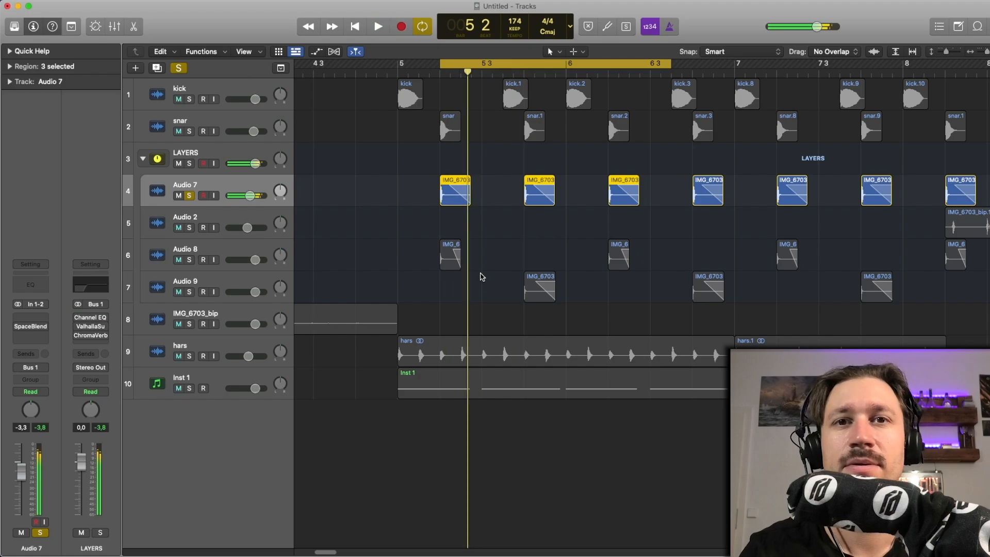
pyautogui.press('space')
pyautogui.press('space')
pyautogui.press('space')
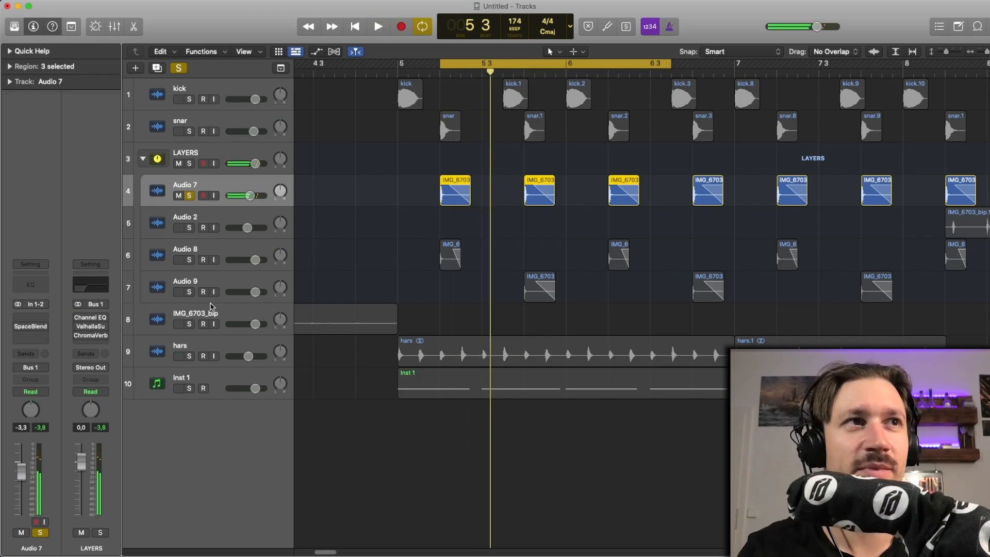
# Enable SpaceBlender on Audio 7, open its window clear of the webcam area and play the loop with the effect on
pyautogui.click(19, 328)
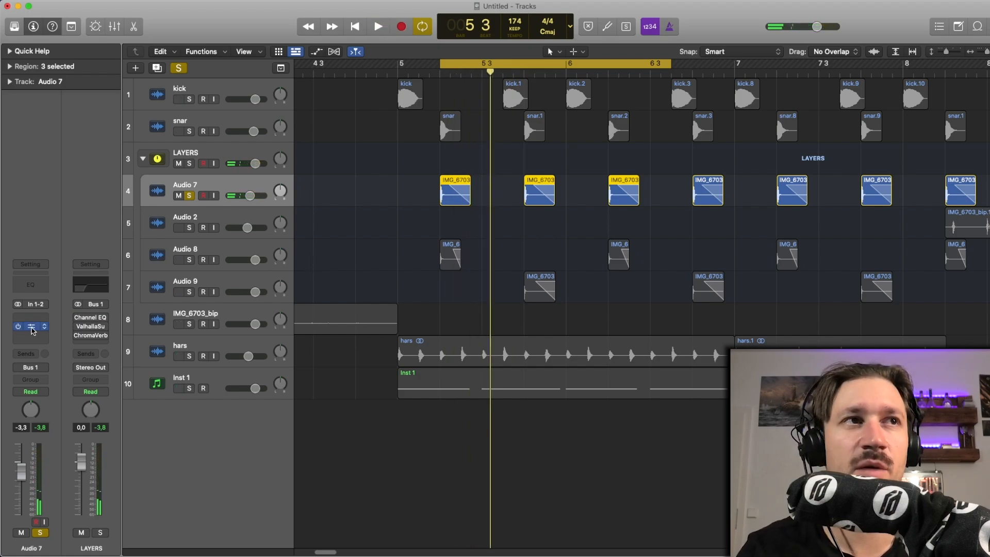
pyautogui.click(32, 328)
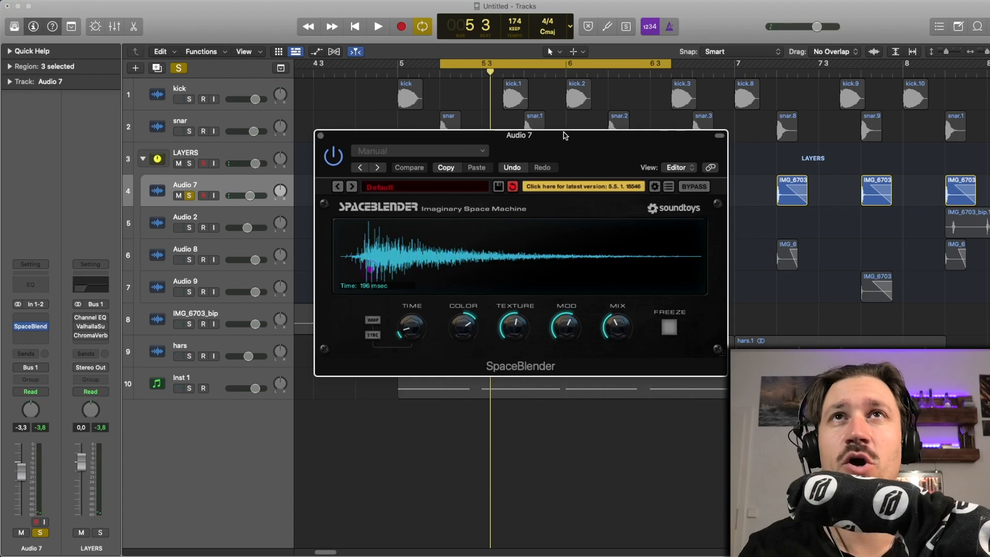
pyautogui.moveTo(564, 132); pyautogui.dragTo(446, 117)
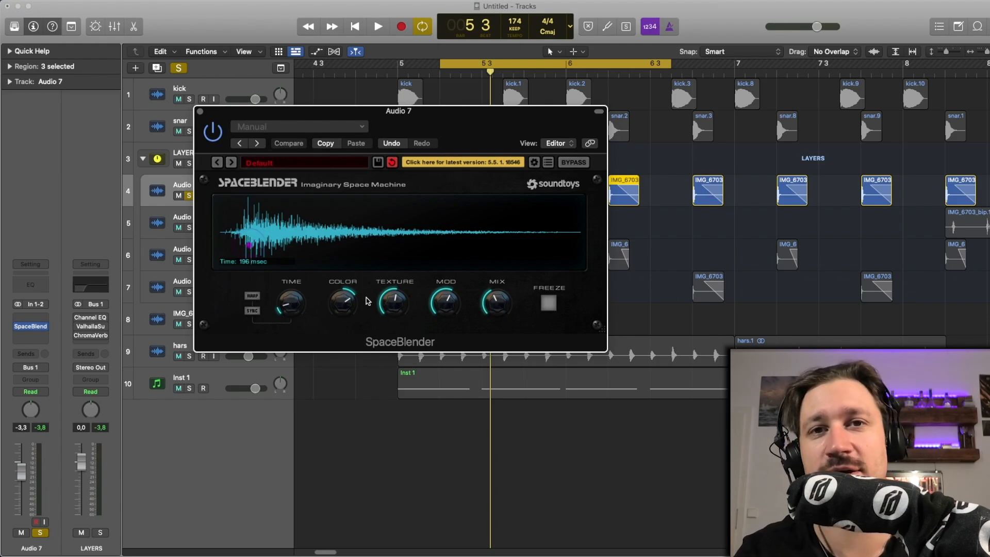
pyautogui.press('space')
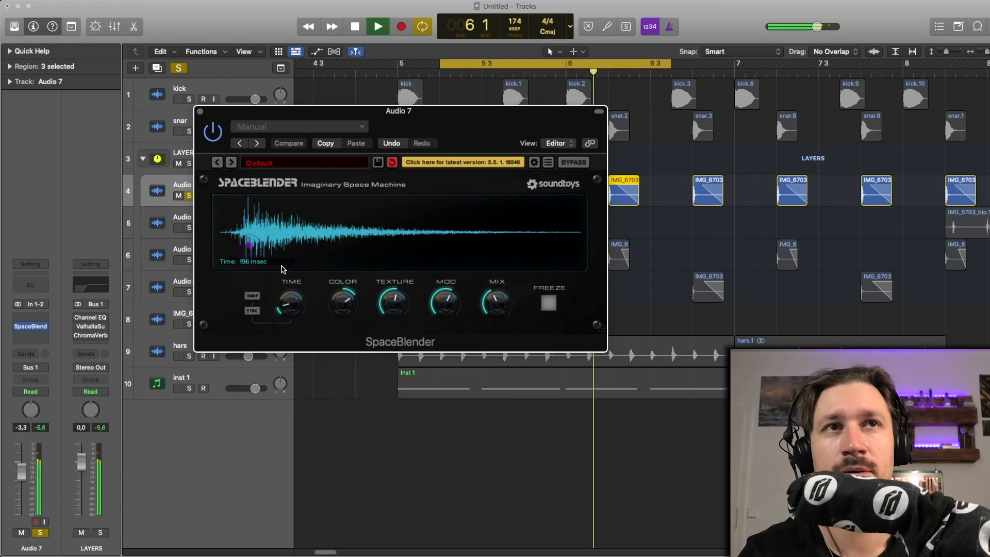
pyautogui.press('space')
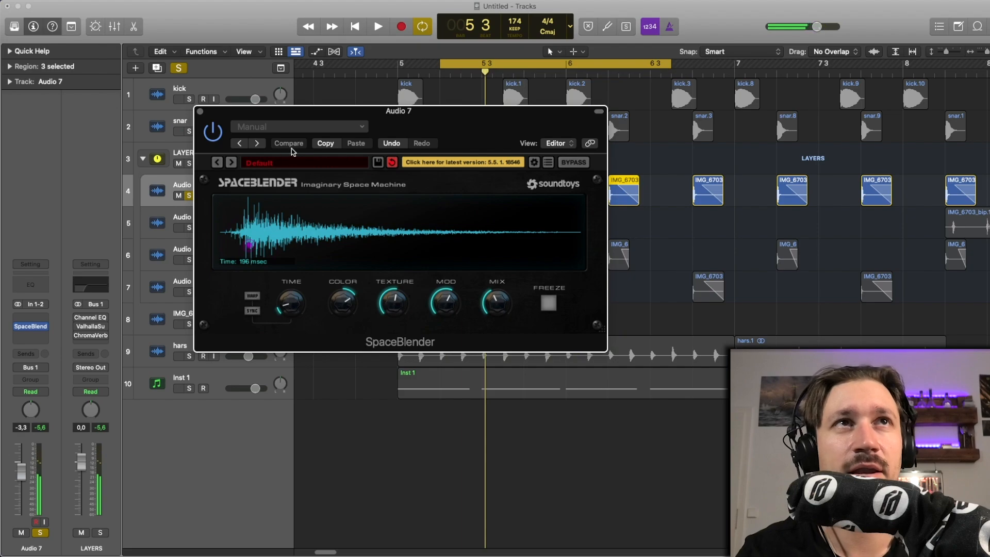
# Copy the SpaceBlender settings, then try a Time of 800 msec with a lower Color while playing the loop
pyautogui.click(318, 144)
pyautogui.moveTo(251, 248); pyautogui.dragTo(287, 234)
pyautogui.press('space')
pyautogui.press('space')
pyautogui.moveTo(289, 302); pyautogui.dragTo(284, 259)
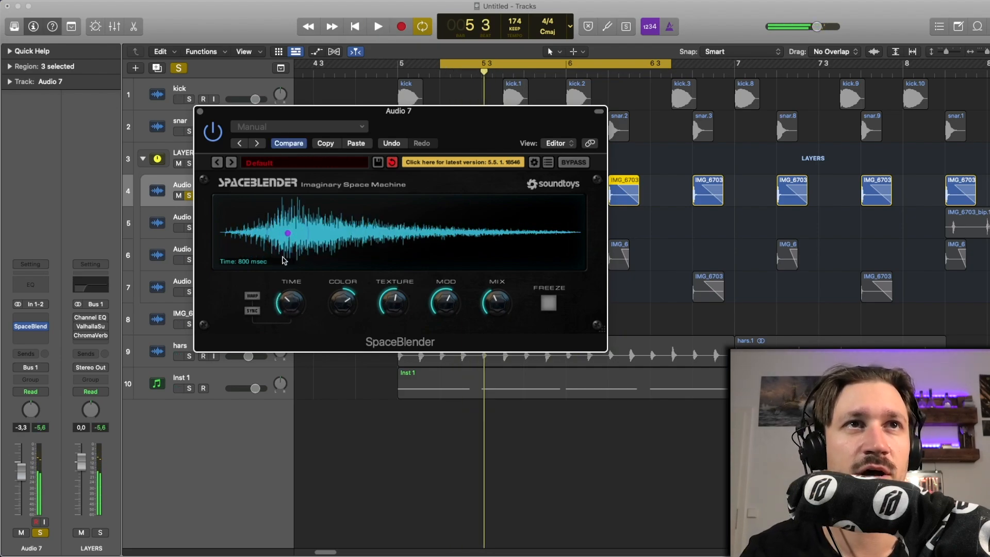
pyautogui.press('space')
pyautogui.press('space')
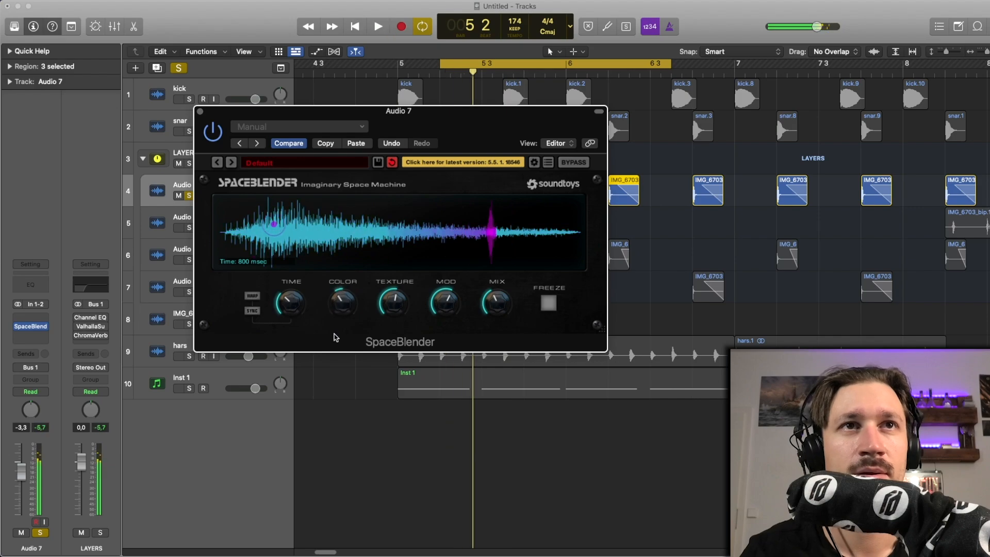
# Try a lower Texture, a higher Mod, different Mix amounts and a later envelope peak in SpaceBlender while playing the loop
pyautogui.press('space')
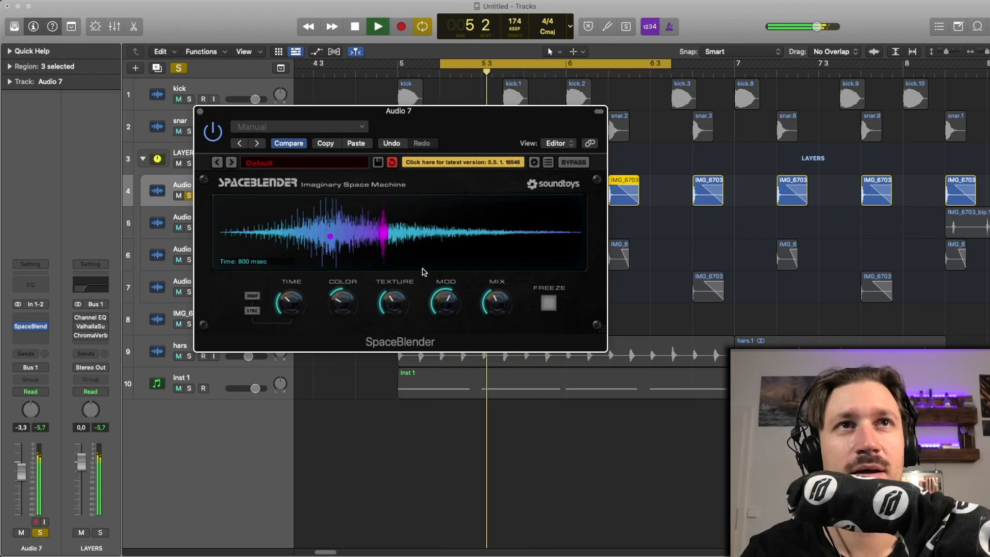
pyautogui.press('space')
pyautogui.press('space')
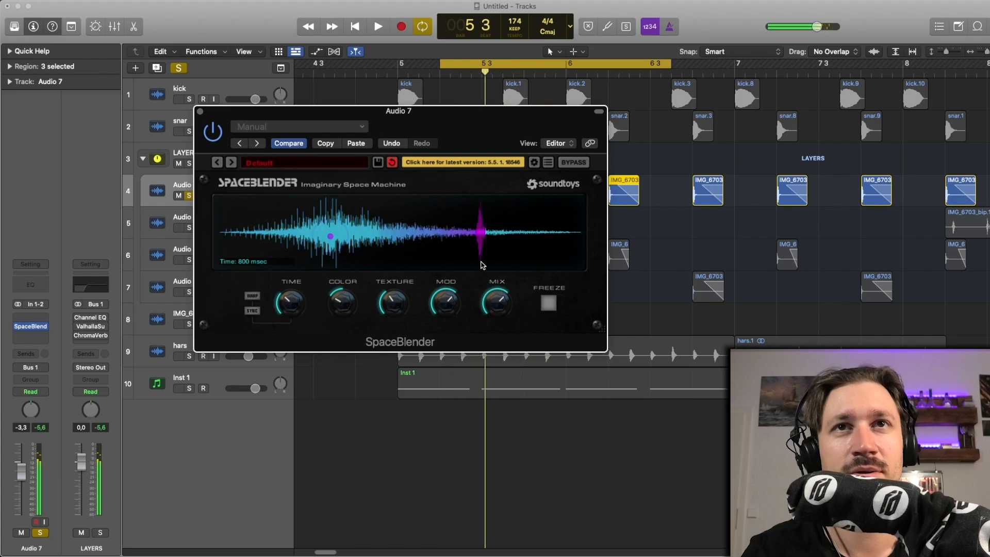
pyautogui.press('space')
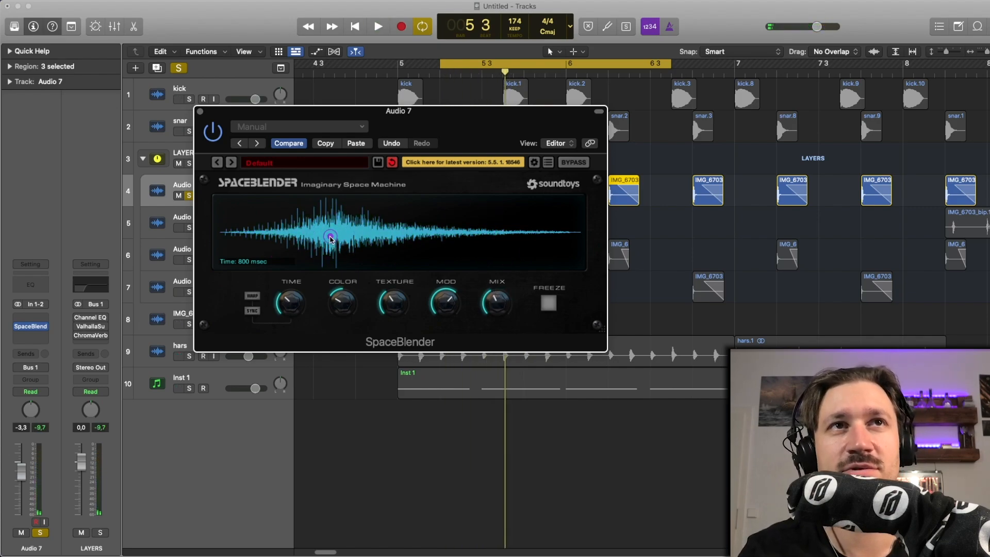
pyautogui.press('space')
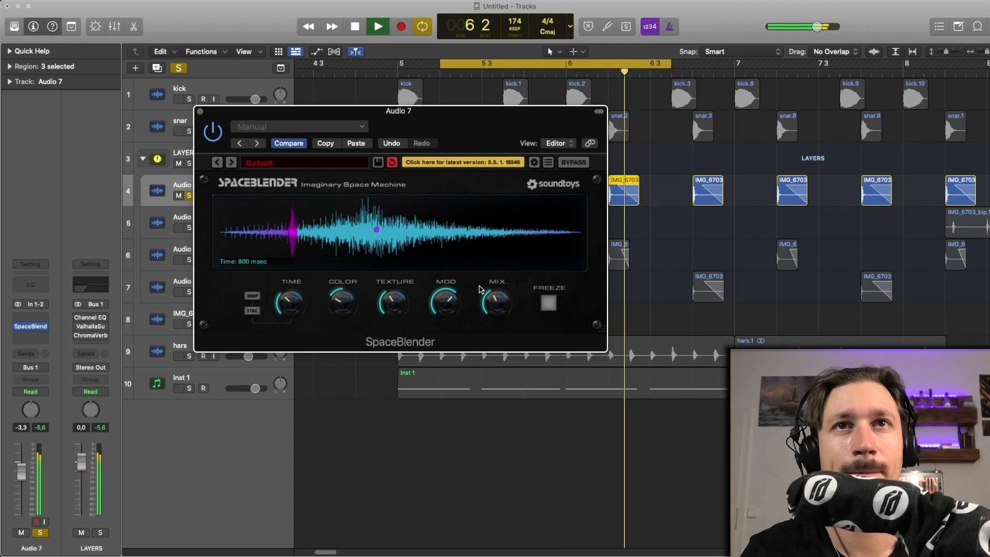
# Paste the copied settings back into SpaceBlender and play the loop with them
pyautogui.press('space')
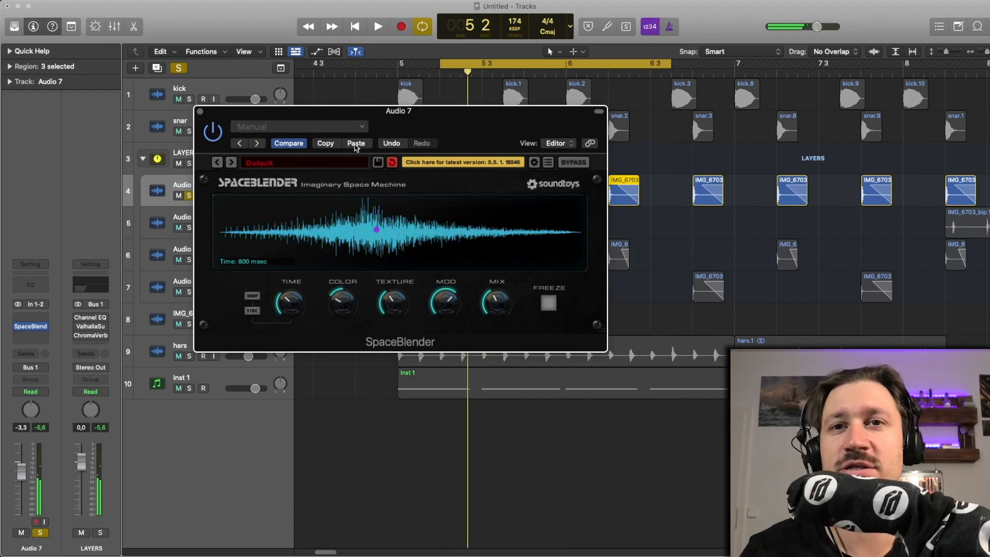
pyautogui.click(356, 144)
pyautogui.press('space')
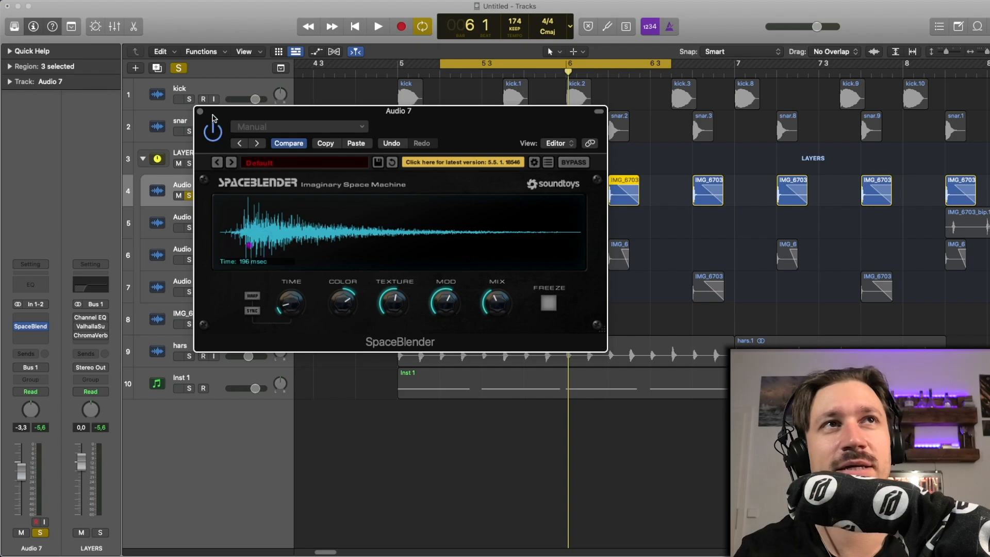
# Close the SpaceBlender window, solo the snar track alongside Audio 7 and play the loop
pyautogui.click(200, 111)
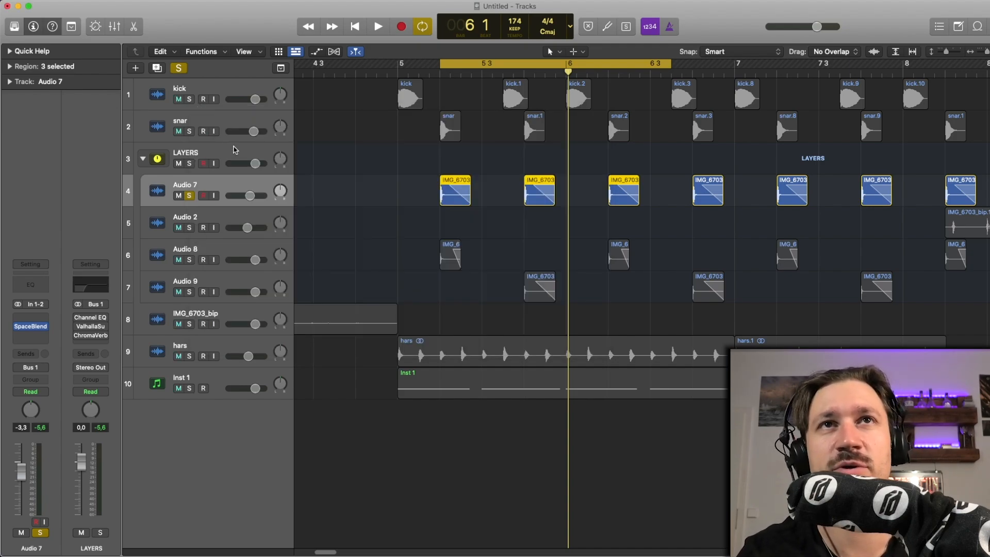
pyautogui.click(190, 131)
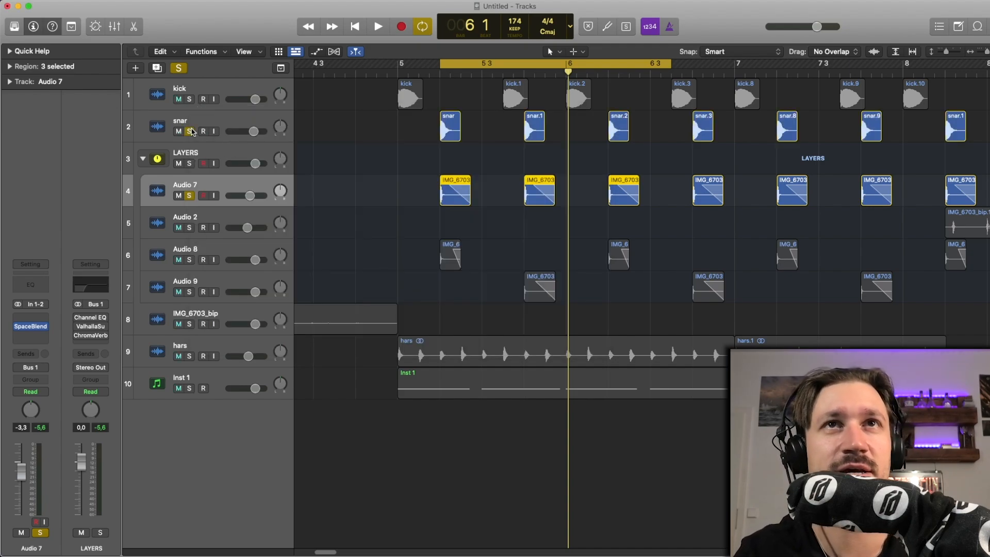
pyautogui.press('space')
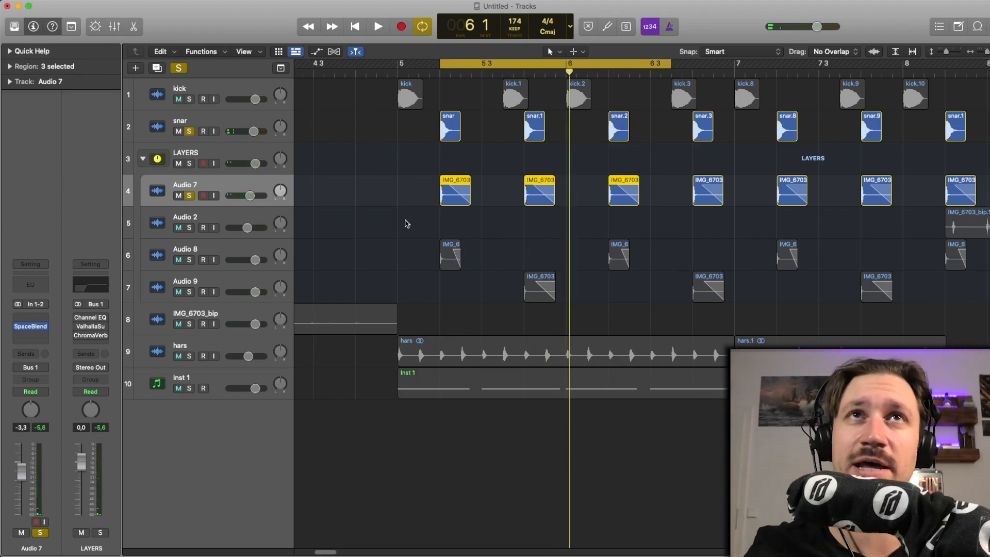
pyautogui.hscroll(4, 460, 244)
pyautogui.hscroll(-4, 460, 243)
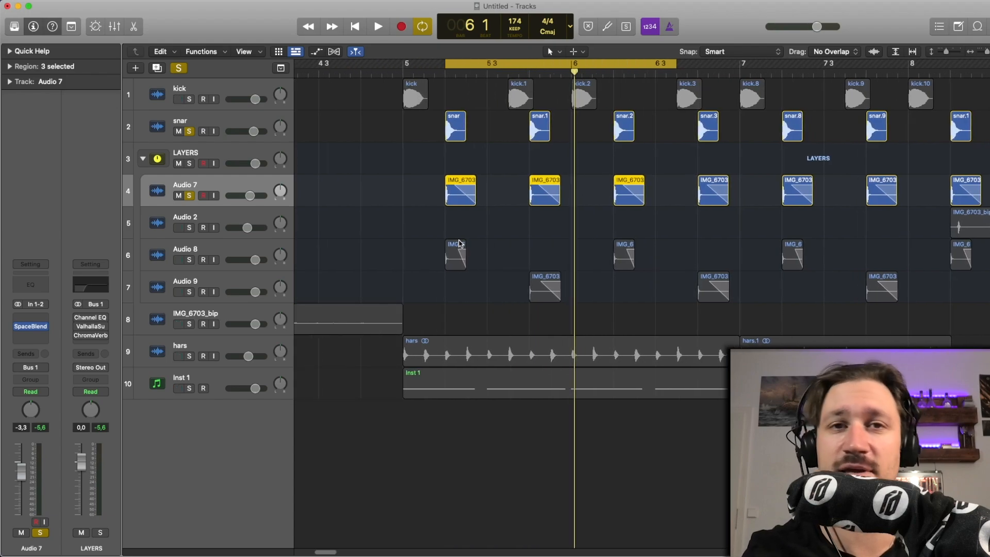
pyautogui.hscroll(-2, 460, 243)
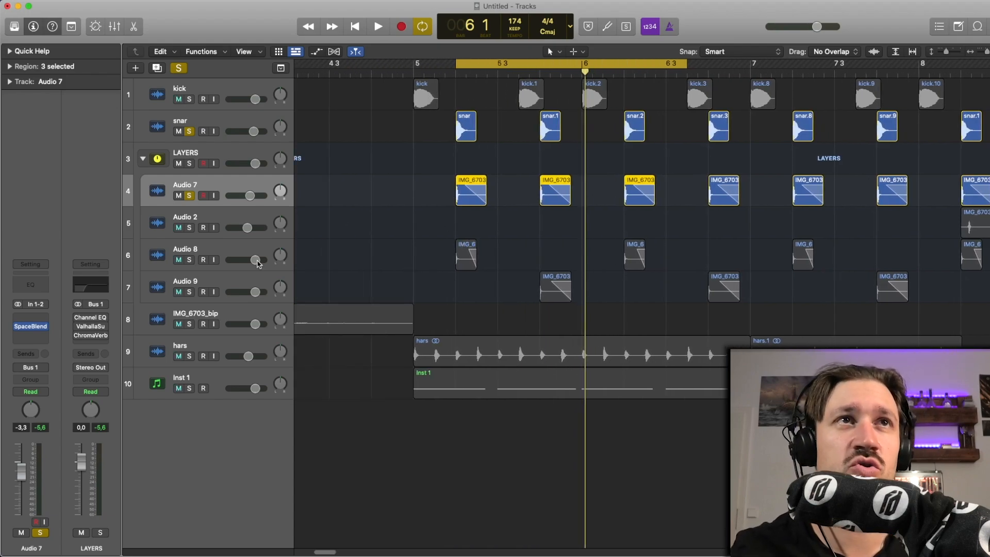
# Swap the solo from Audio 7 to Audio 8 and play it with snar, with SpaceBlender bypassed on Audio 8
pyautogui.click(243, 246)
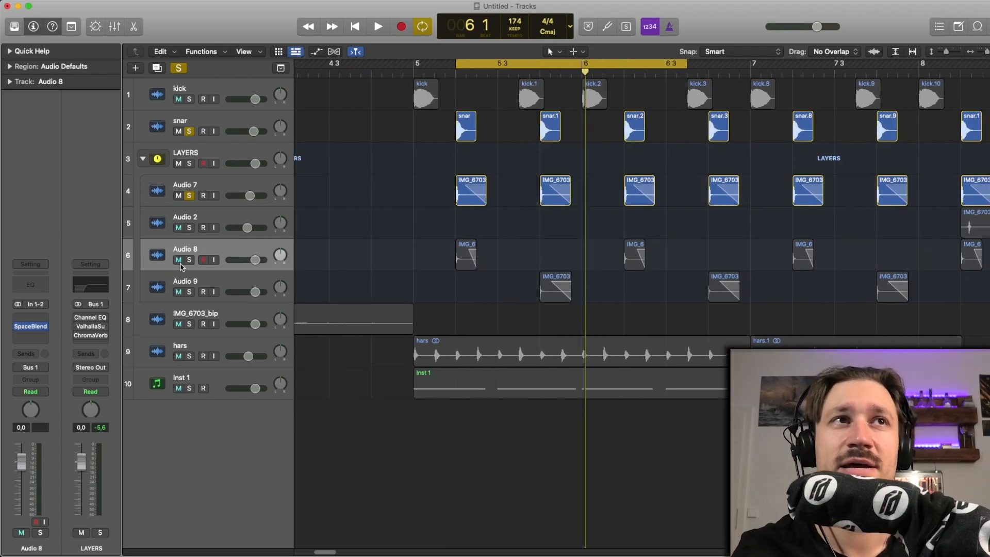
pyautogui.click(189, 260)
pyautogui.click(190, 195)
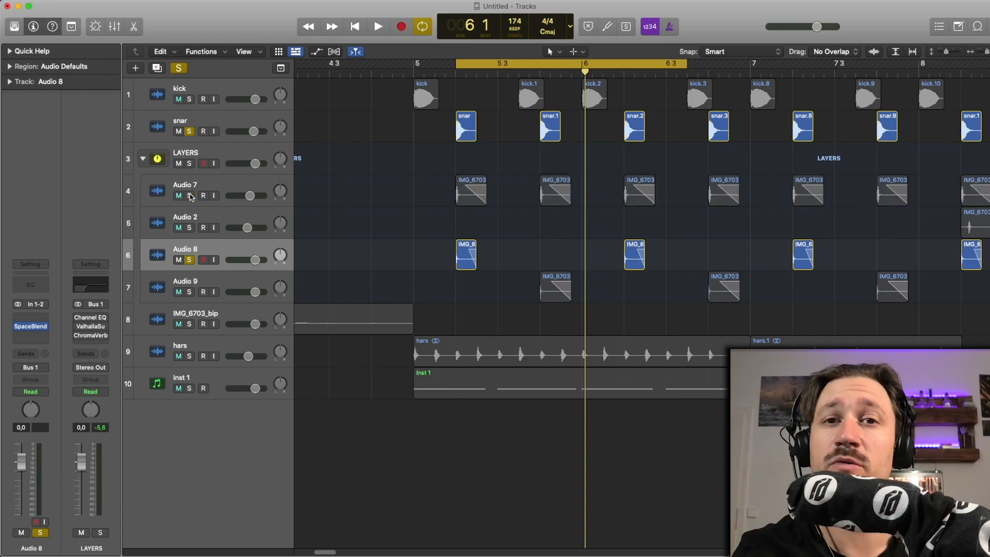
pyautogui.press('space')
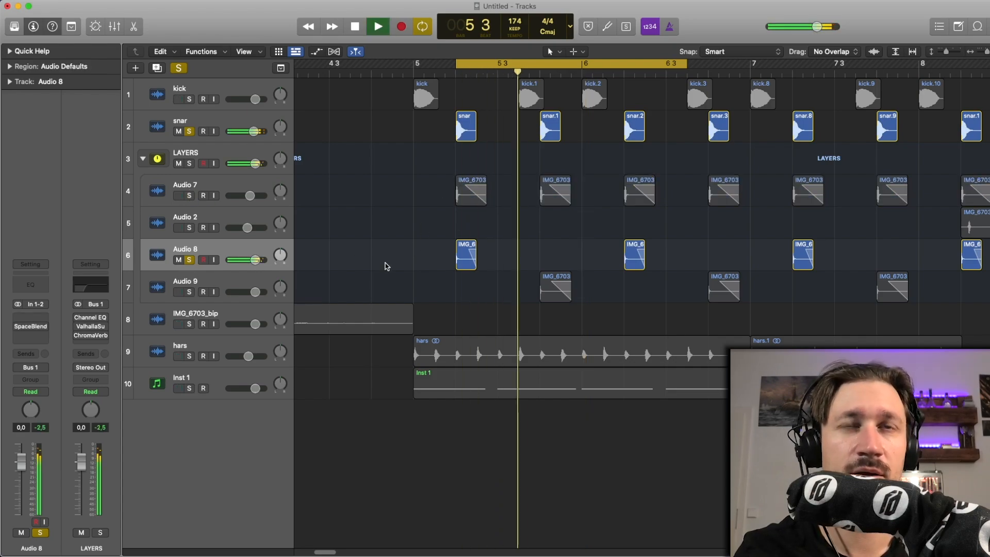
# Switch off the solo on snar and Audio 8, solo Audio 9 and bypass its SpaceBlender
pyautogui.click(189, 131)
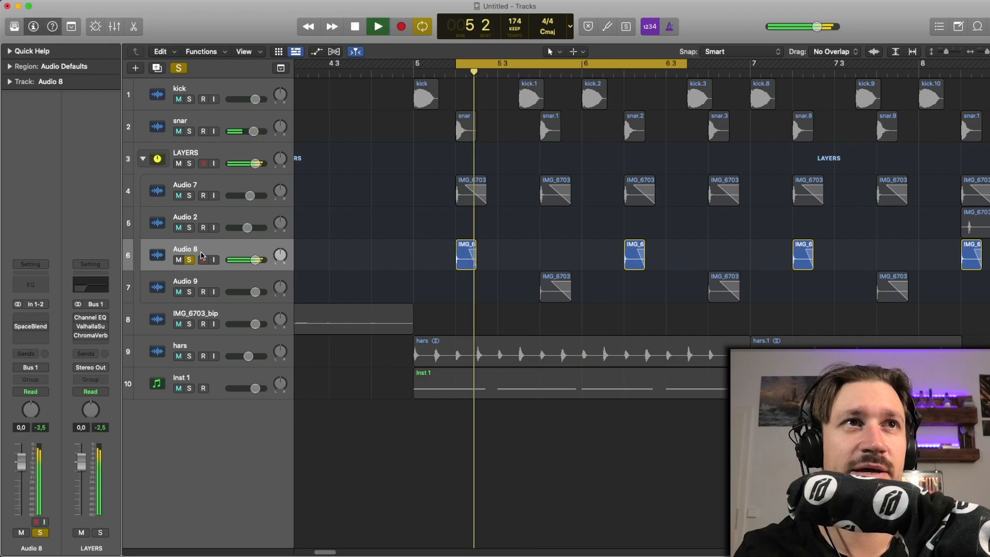
pyautogui.click(189, 292)
pyautogui.click(189, 260)
pyautogui.click(197, 280)
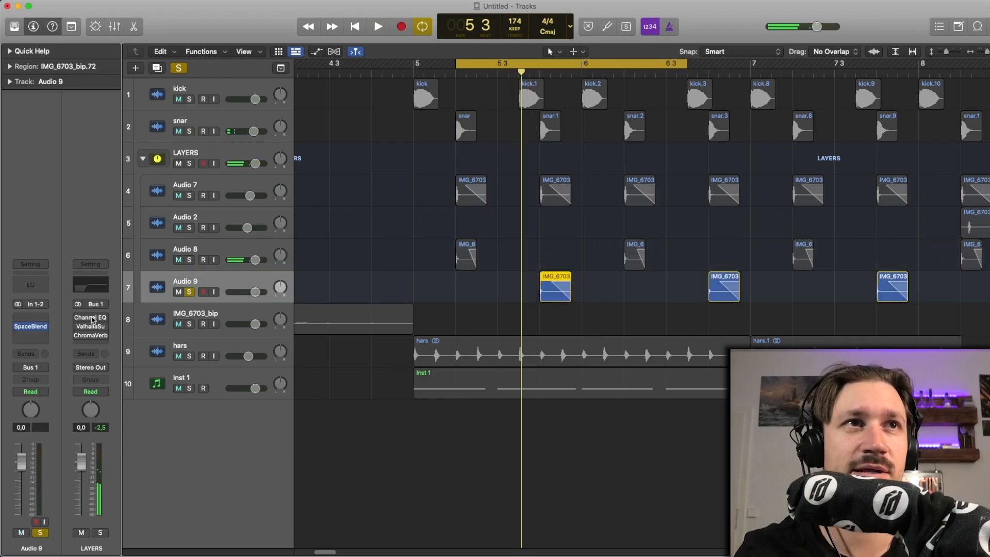
pyautogui.moveTo(20, 329)
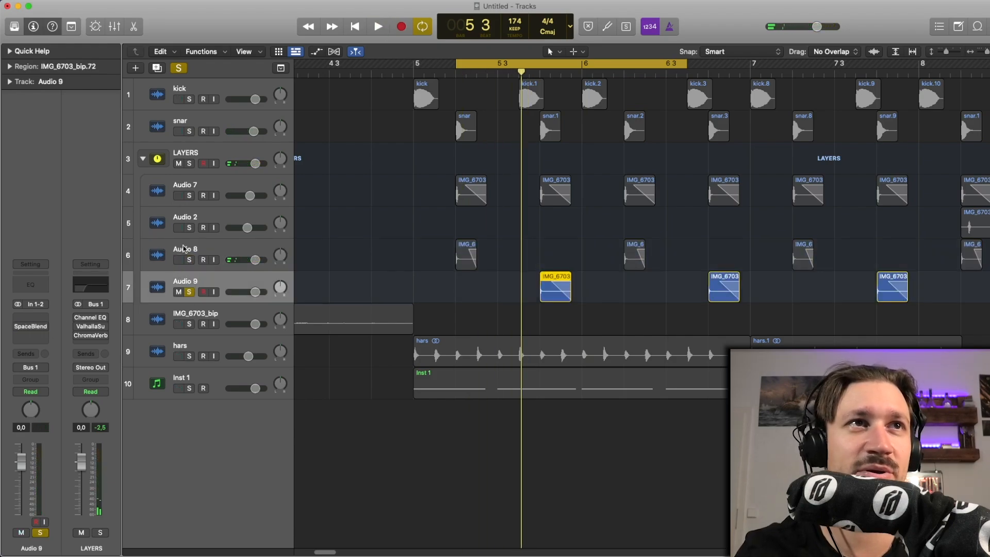
# Solo Audio 8 together with Audio 9 and play the two layers dry
pyautogui.click(184, 249)
pyautogui.click(190, 260)
pyautogui.press('space')
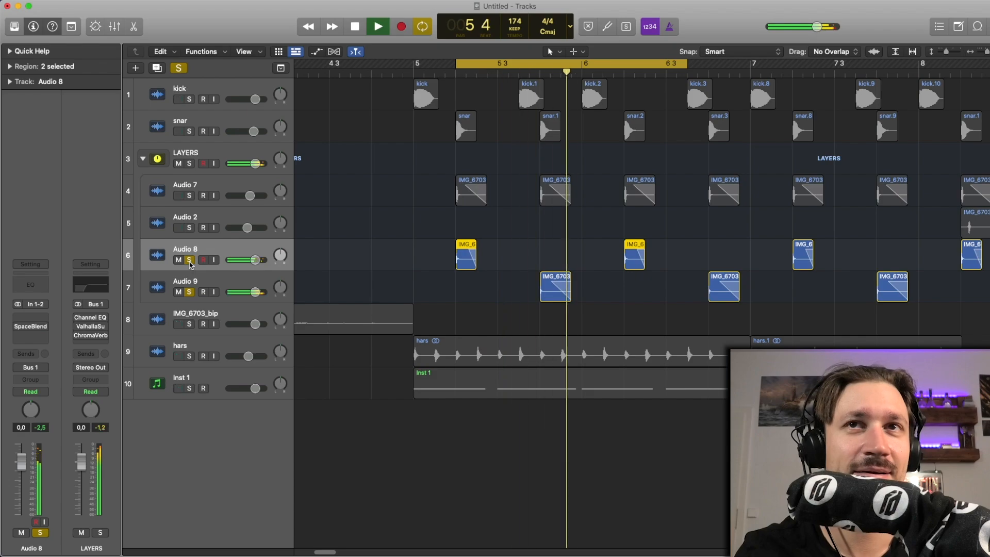
pyautogui.click(605, 293)
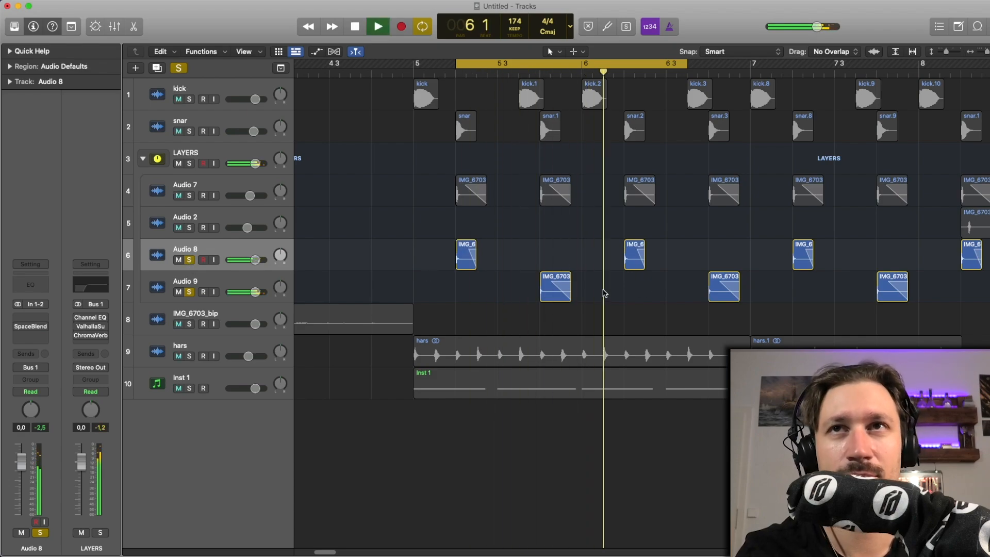
pyautogui.press('space')
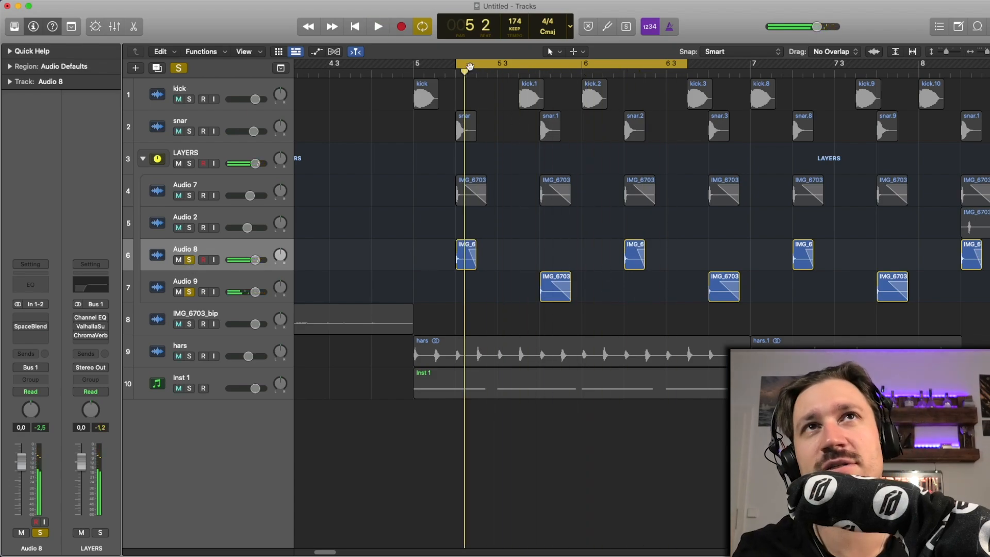
# Extend the end of the cycle range to bar 7 and play with SpaceBlender enabled on Audio 8
pyautogui.moveTo(686, 64); pyautogui.dragTo(749, 98)
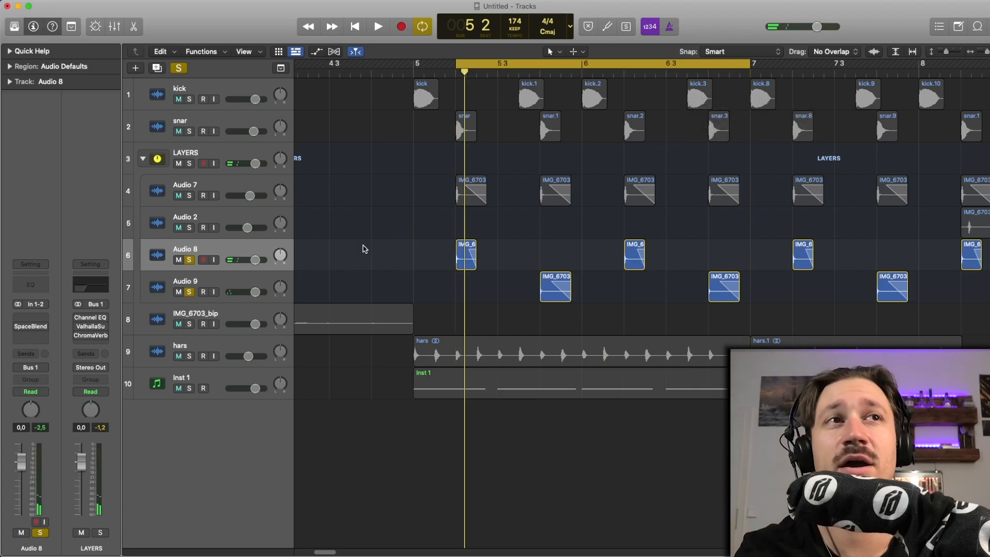
pyautogui.click(17, 327)
pyautogui.press('space')
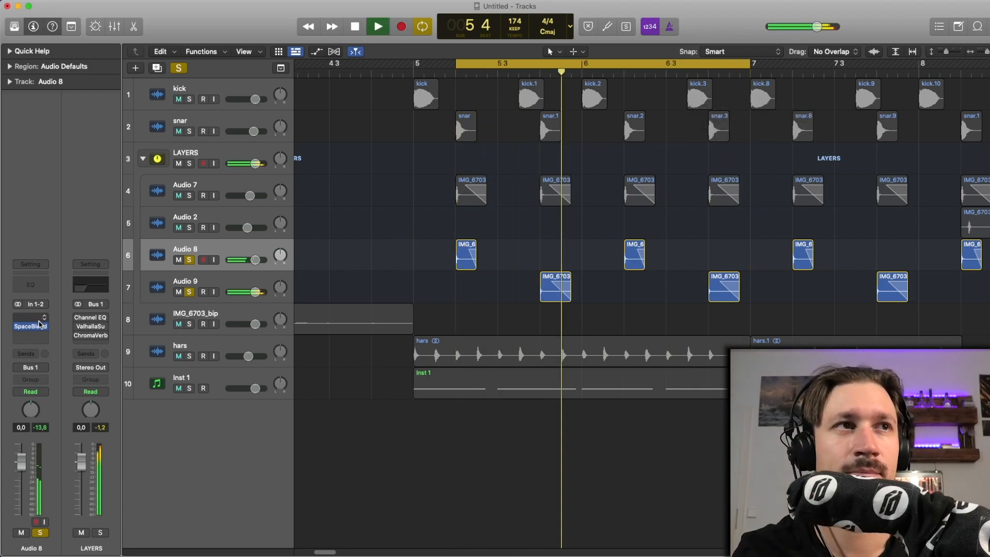
# Enable SpaceBlender on Audio 9 and play both layers with the effect on
pyautogui.press('space')
pyautogui.press('Down')
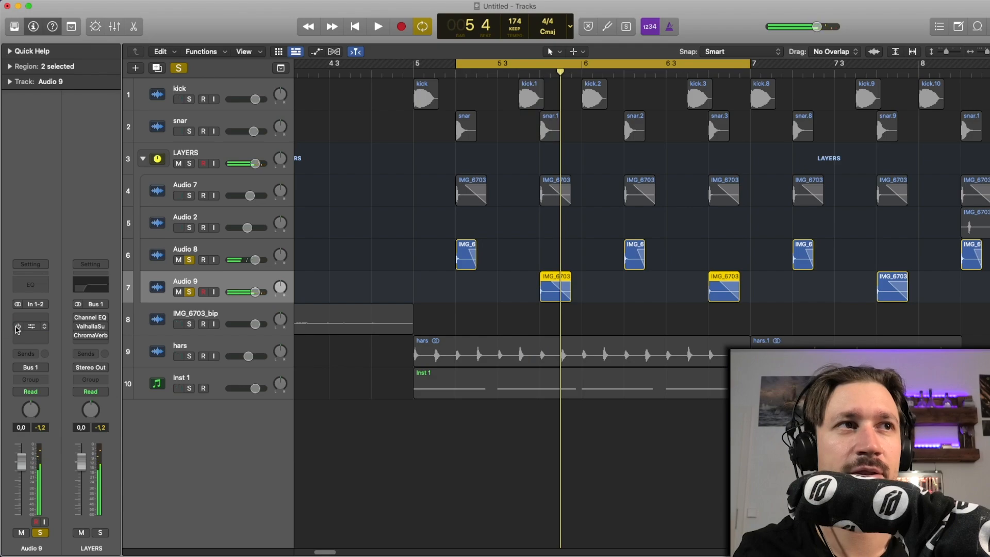
pyautogui.click(18, 327)
pyautogui.press('space')
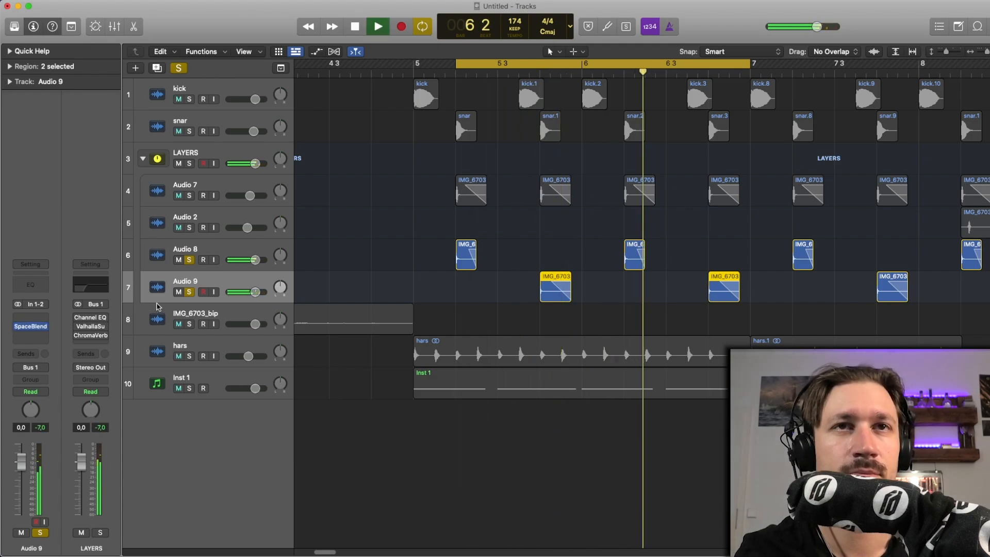
pyautogui.press('space')
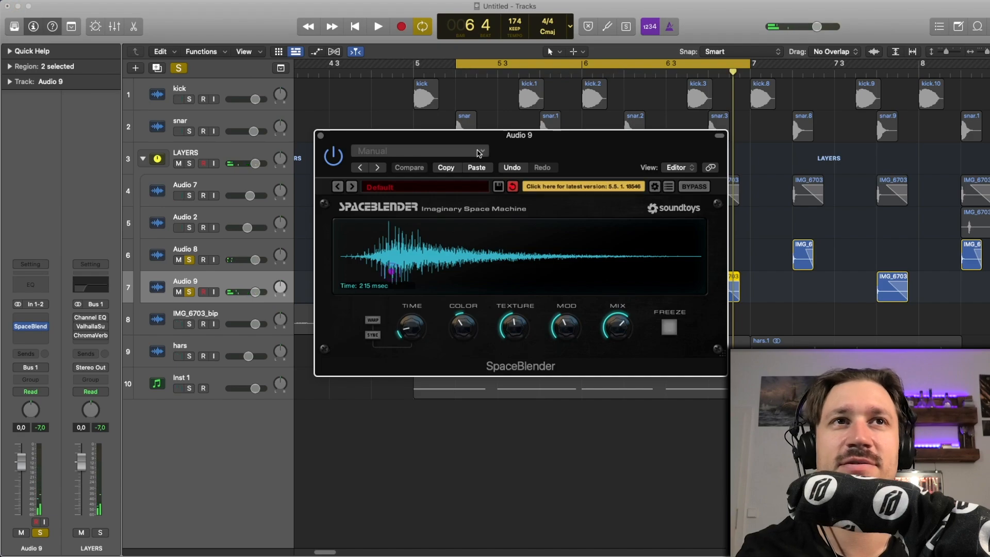
# Examine the SpaceBlender settings on Audio 9 during playback, close the plug-in window and replay the Audio 8 and Audio 9 layers
pyautogui.moveTo(469, 135); pyautogui.dragTo(463, 135)
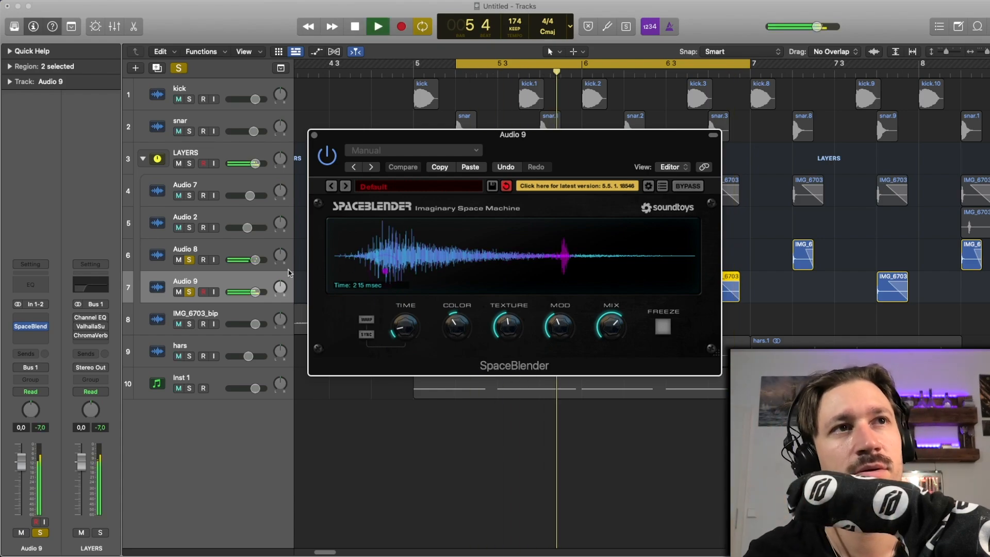
pyautogui.press('space')
pyautogui.click(314, 135)
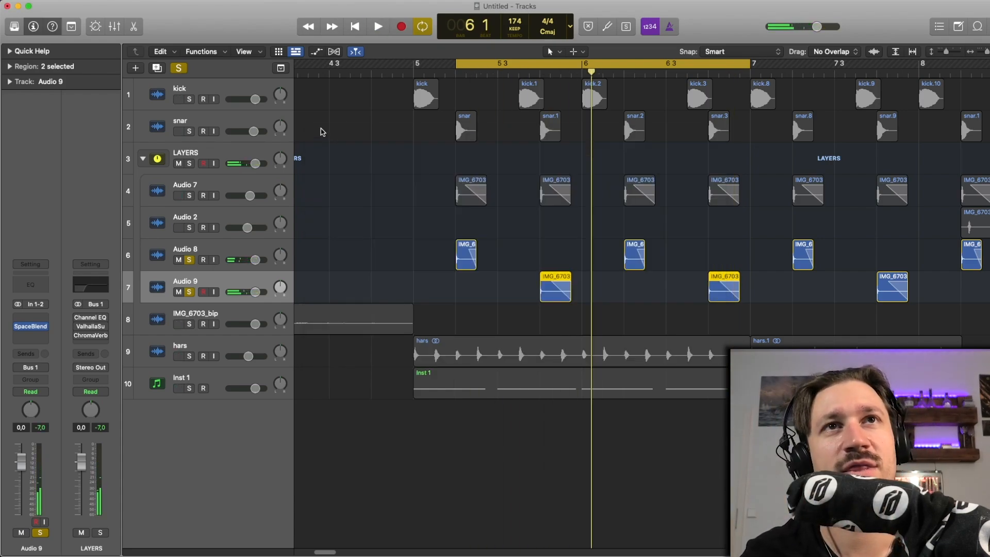
pyautogui.click(433, 155)
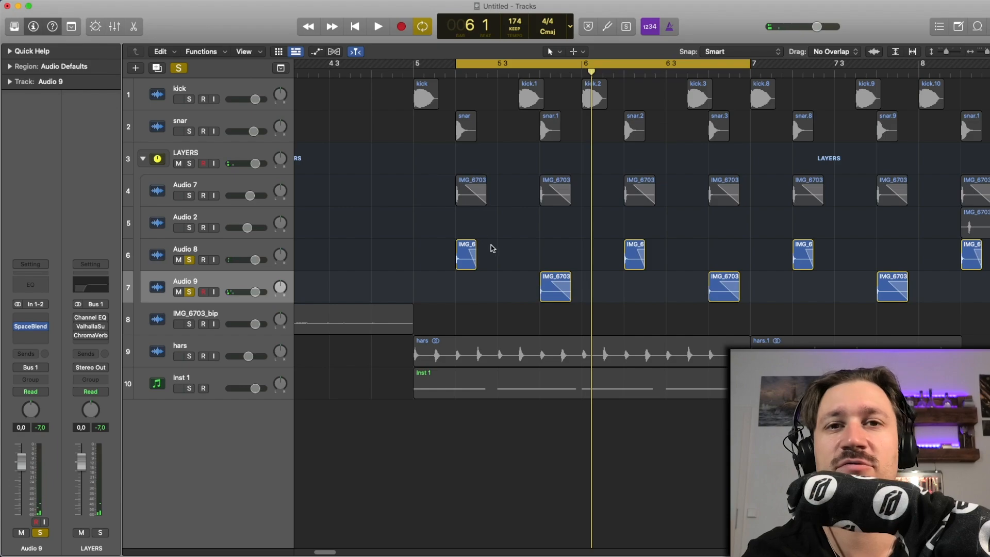
pyautogui.hscroll(1, 490, 248)
pyautogui.press('space')
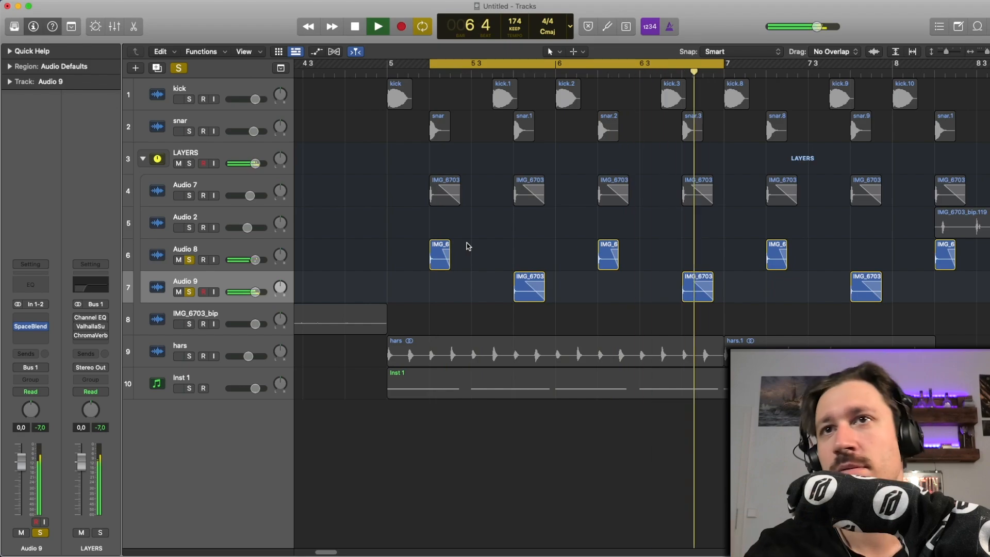
pyautogui.press('space')
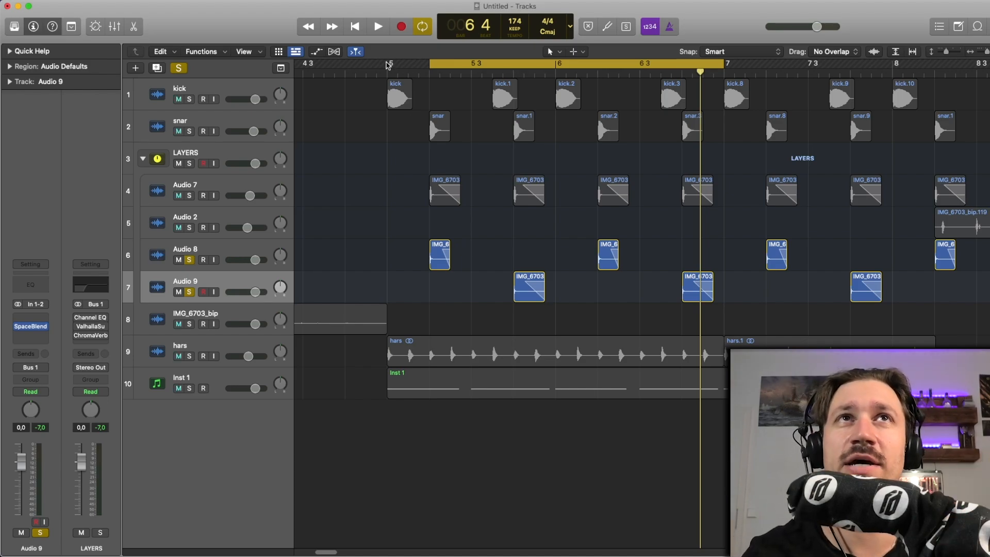
# Set the cycle range from bar 5 to bar 7 and play Audio 7 soloed together with Audio 8 and Audio 9
pyautogui.moveTo(389, 64); pyautogui.dragTo(728, 107)
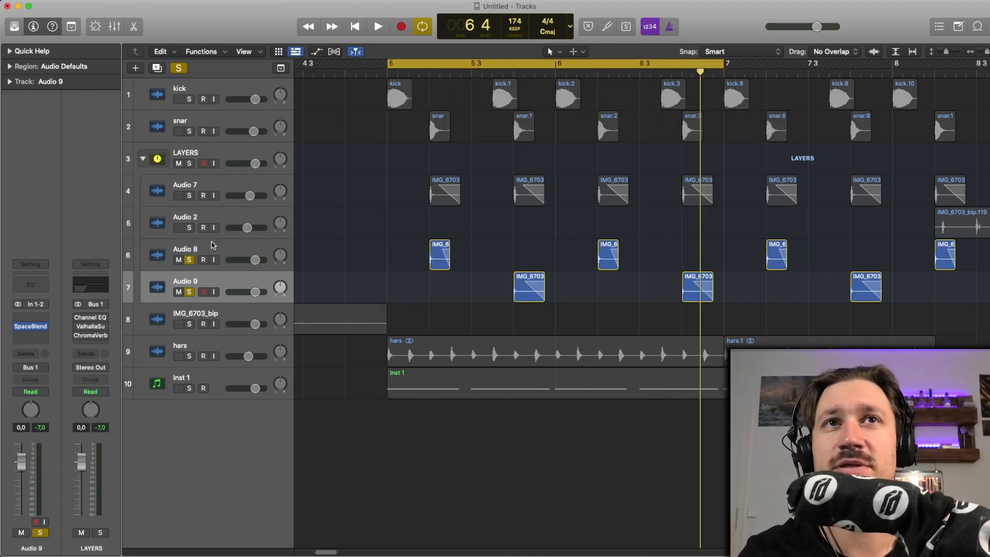
pyautogui.click(190, 199)
pyautogui.moveTo(375, 192); pyautogui.dragTo(709, 207)
pyautogui.moveTo(326, 199); pyautogui.dragTo(726, 186)
pyautogui.press('space')
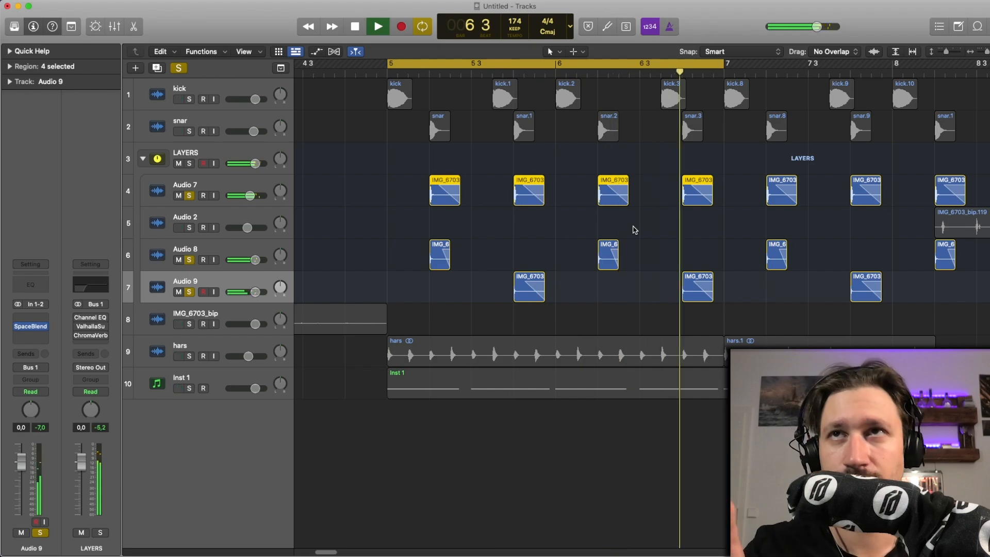
pyautogui.press('space')
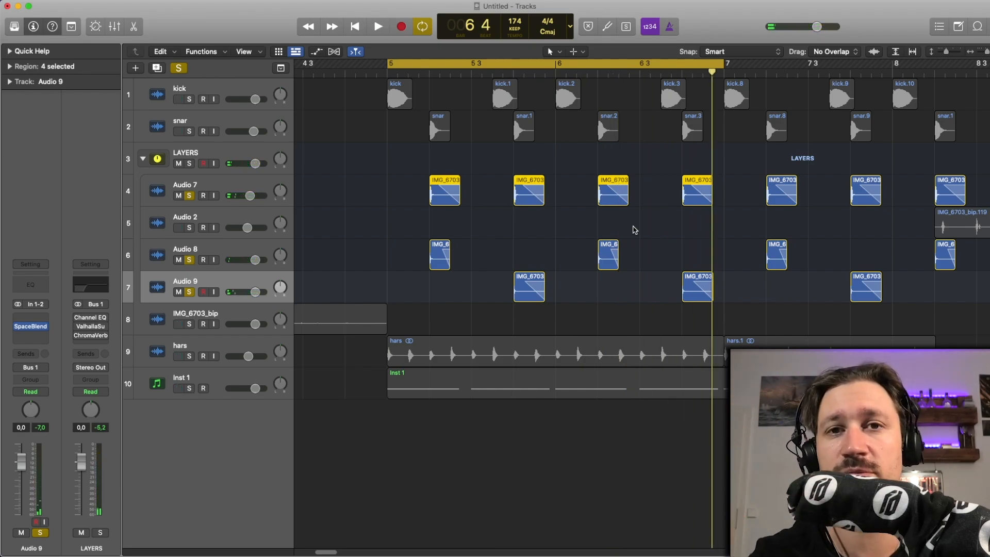
pyautogui.press('space')
pyautogui.press('space')
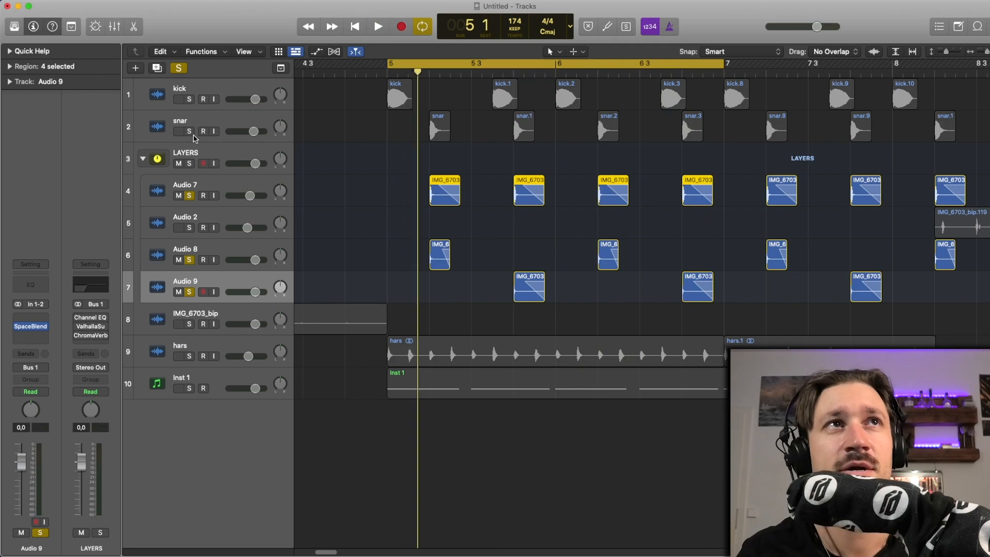
# Add the snar and kick tracks to the solo and play them with the three layers
pyautogui.click(190, 132)
pyautogui.click(191, 102)
pyautogui.click(402, 173)
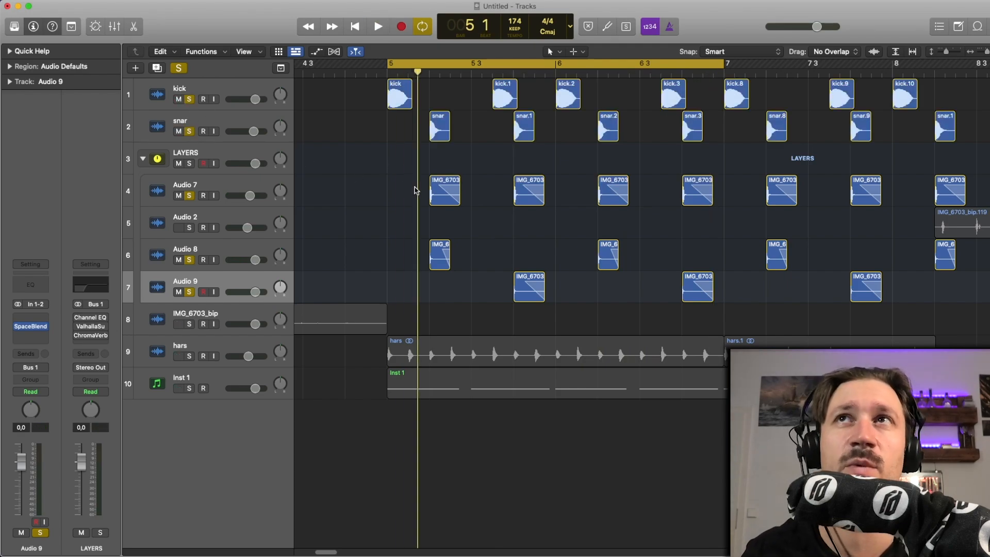
pyautogui.press('space')
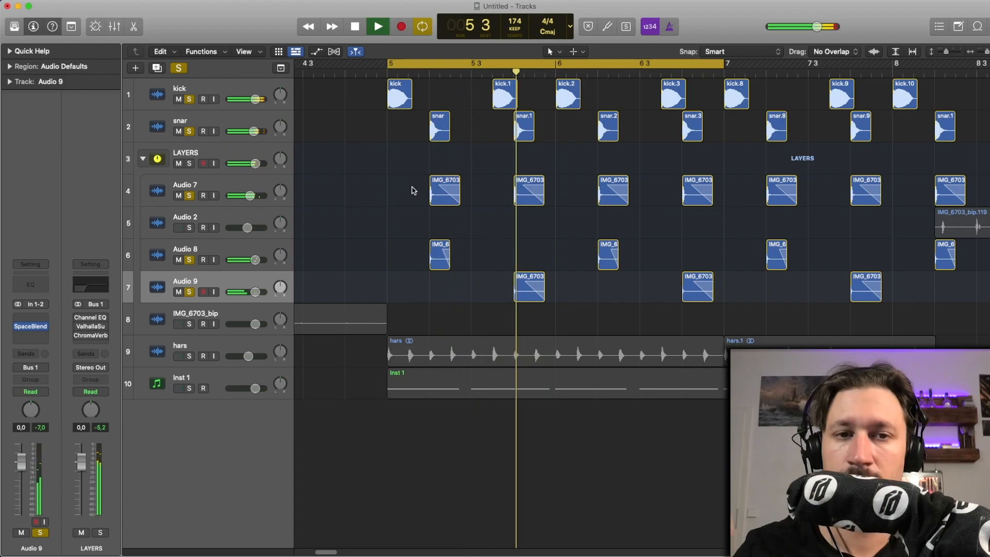
pyautogui.press('space')
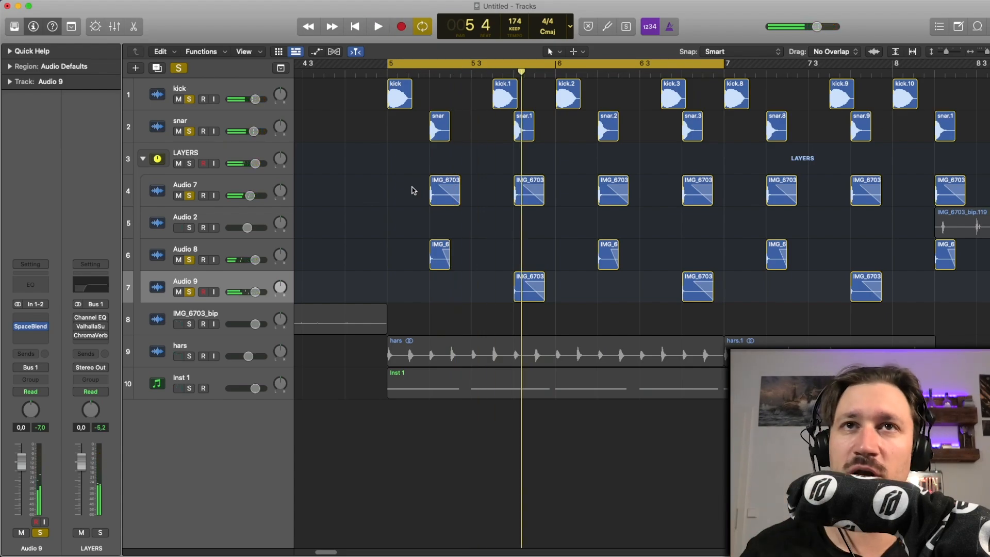
# Add Audio 2 to the solo and set the cycle range over its region in bar 8, ending at bar 9
pyautogui.press('super+Left')
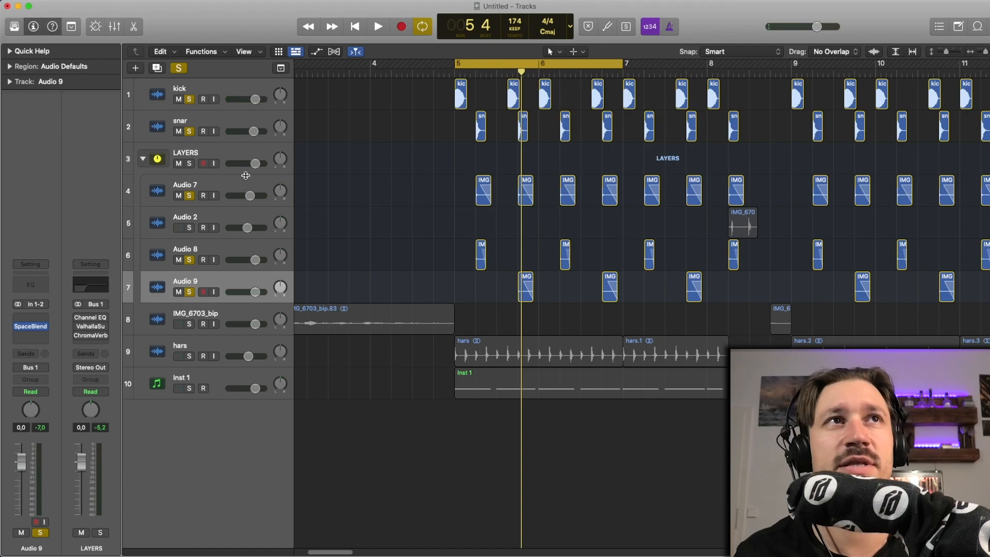
pyautogui.click(188, 228)
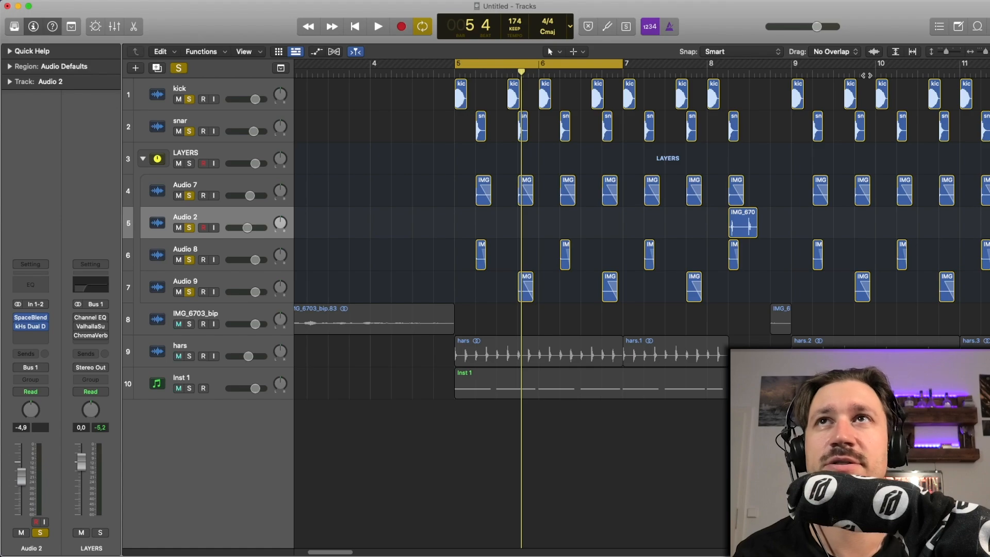
pyautogui.moveTo(727, 66); pyautogui.dragTo(790, 65)
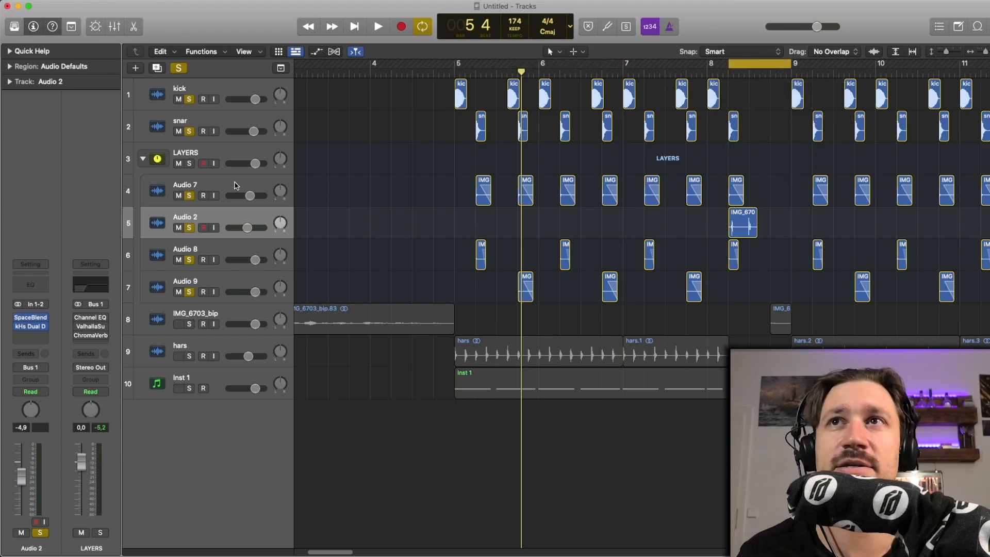
# Take Audio 7, Audio 8 and Audio 9 out of the solo and play Audio 2 with the snar and kick
pyautogui.moveTo(189, 261); pyautogui.dragTo(190, 292)
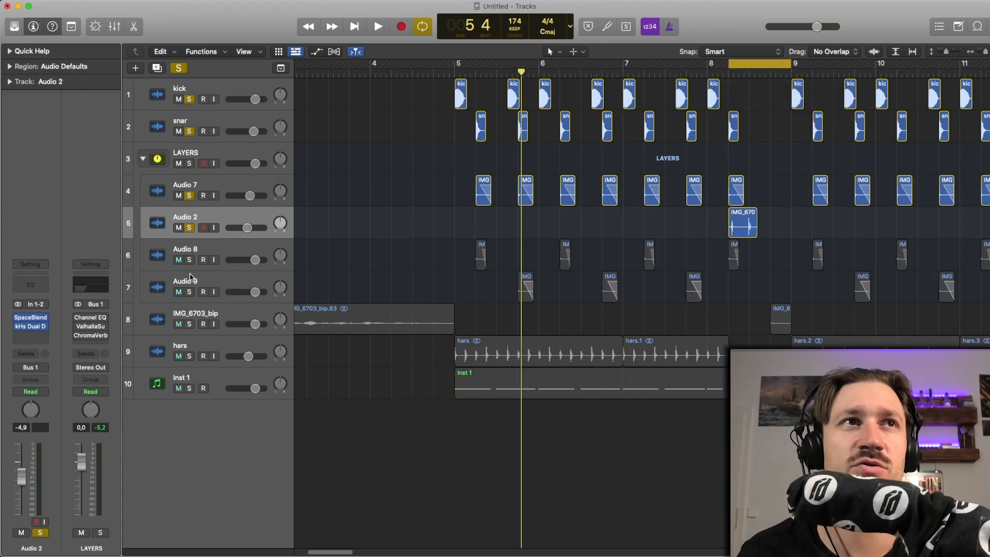
pyautogui.click(190, 196)
pyautogui.press('space')
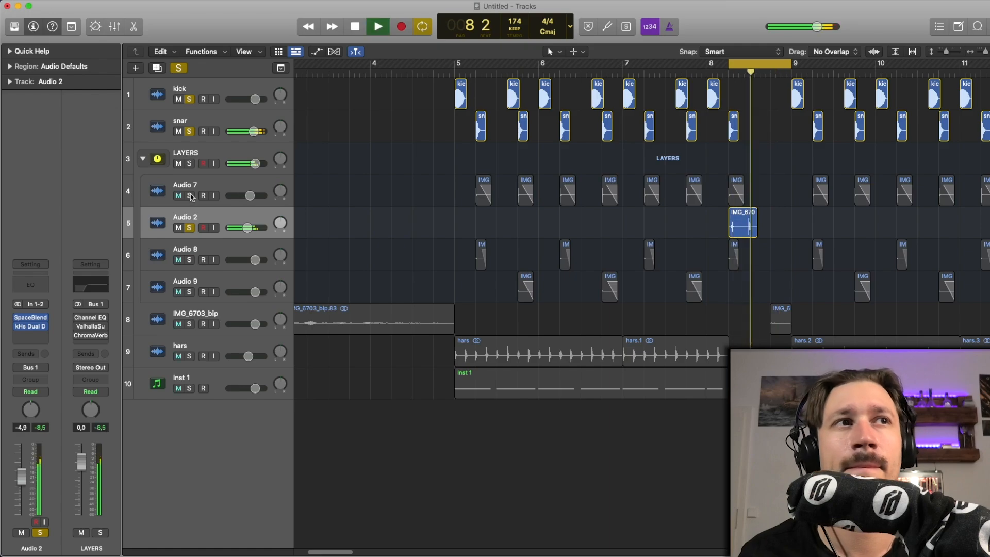
pyautogui.press('space')
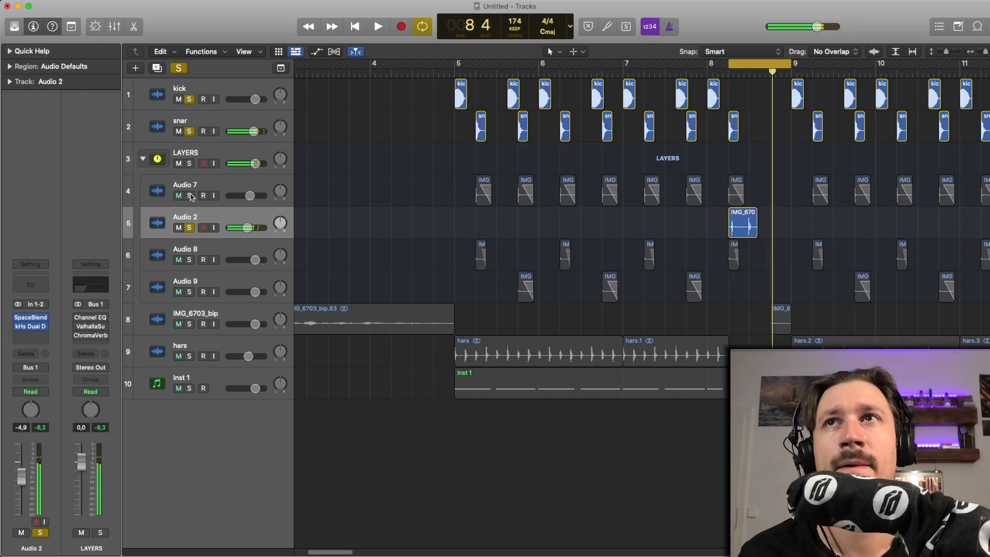
# Remove the snar track from the solo and replay the cycled section with Audio 2
pyautogui.click(190, 132)
pyautogui.press('space')
pyautogui.press('space')
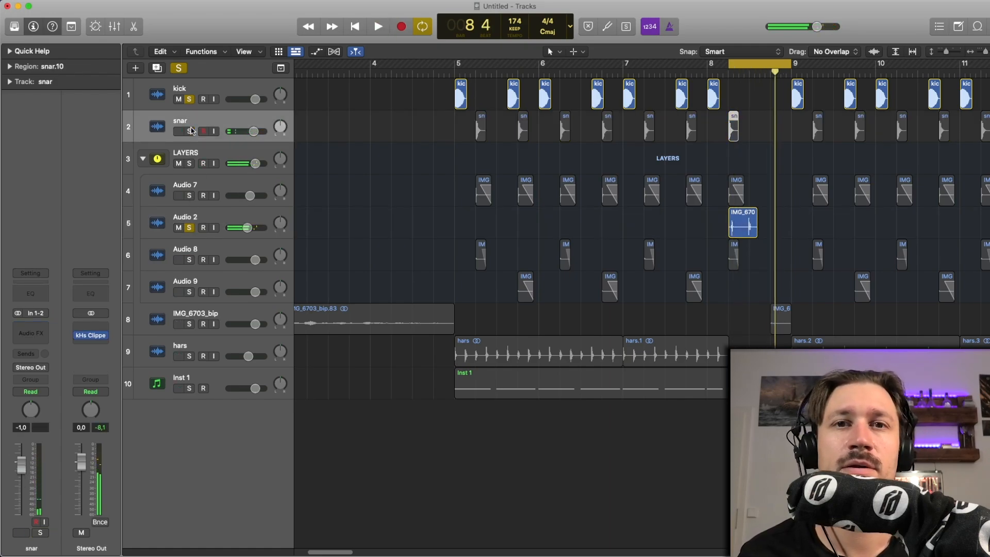
# Clear the remaining track solos, unmute Audio 2 and select that track
pyautogui.click(190, 131)
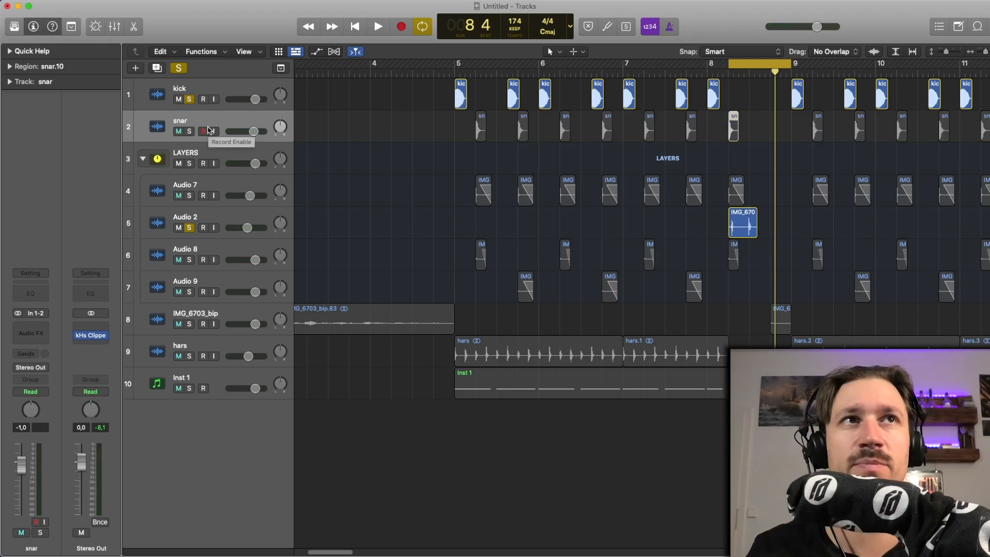
pyautogui.click(191, 228)
pyautogui.click(189, 100)
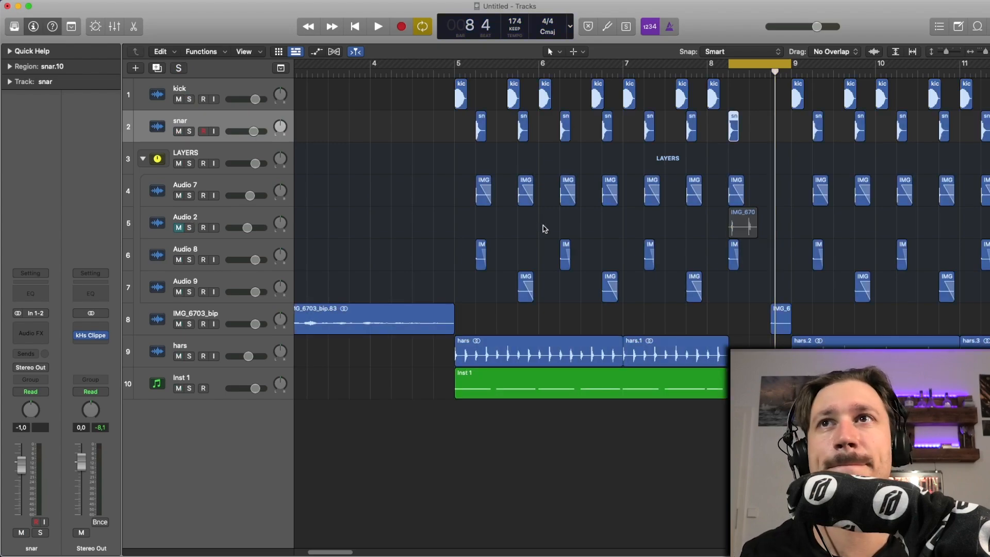
pyautogui.hscroll(3, 545, 229)
pyautogui.click(189, 227)
pyautogui.click(189, 228)
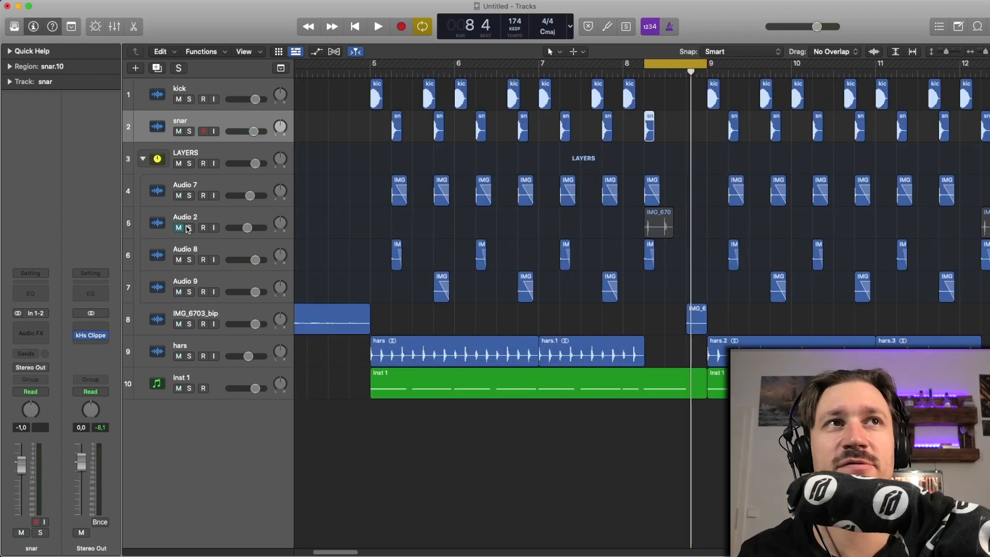
pyautogui.click(180, 227)
pyautogui.click(207, 218)
pyautogui.hscroll(1, 486, 223)
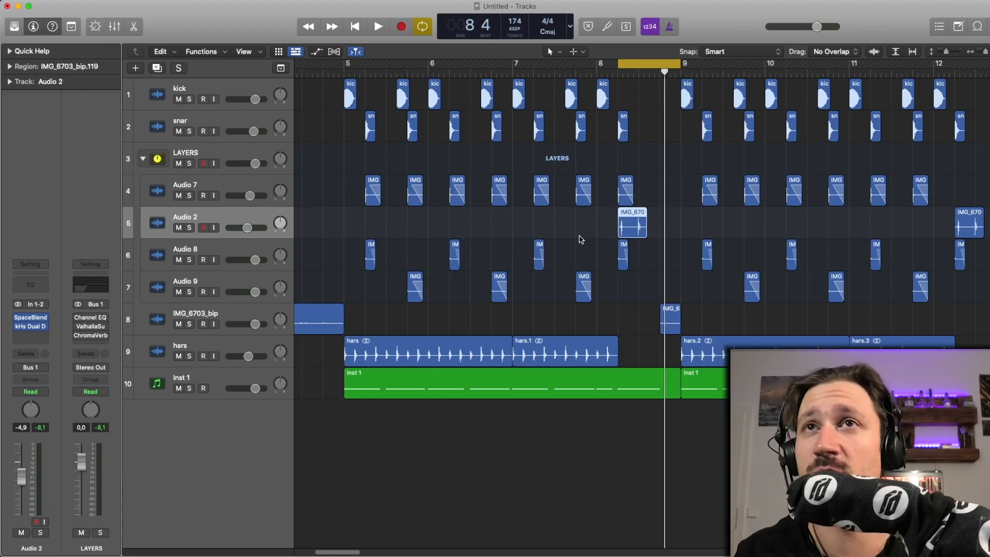
# Set the cycle range from bar 8 to bar 9 and play it with all tracks
pyautogui.click(595, 245)
pyautogui.moveTo(601, 66); pyautogui.dragTo(682, 67)
pyautogui.press('space')
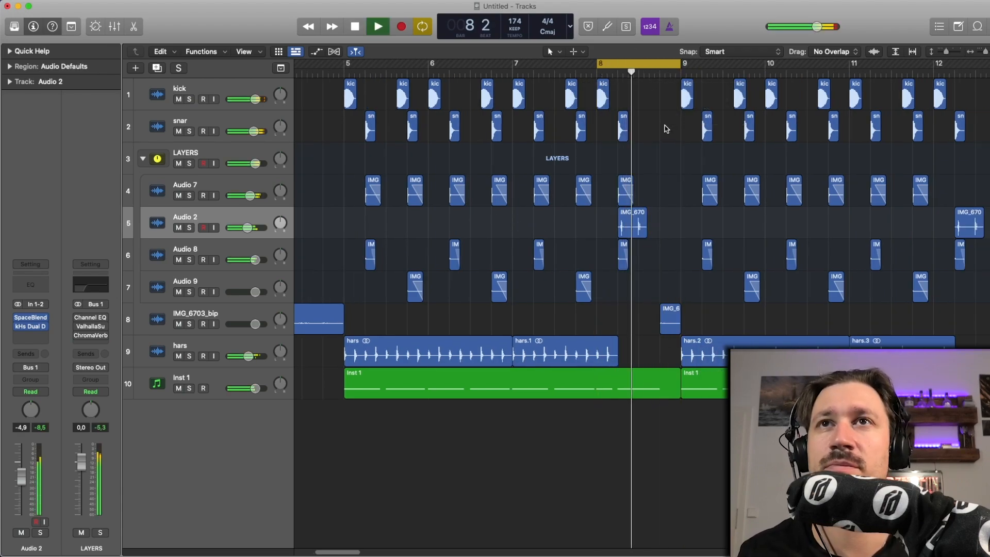
pyautogui.press('space')
# Set the cycle range from bar 5 to bar 9 and play the start of the full beat
pyautogui.moveTo(345, 66); pyautogui.dragTo(682, 67)
pyautogui.press('space')
pyautogui.press('space')
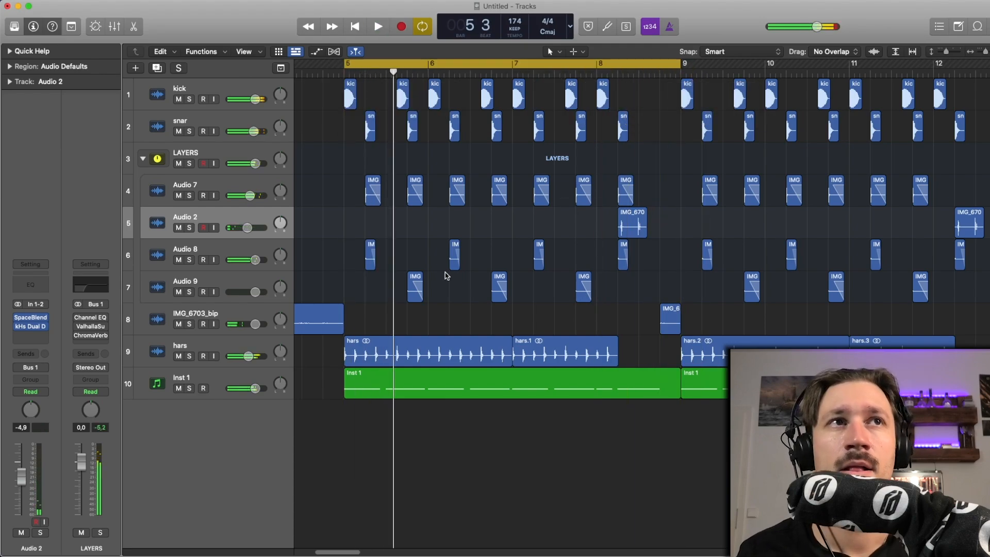
# Step through the individual layer tracks to review their plug-ins, finishing on the LAYERS stack
pyautogui.press('Down')
pyautogui.press('Up')
pyautogui.press('Up')
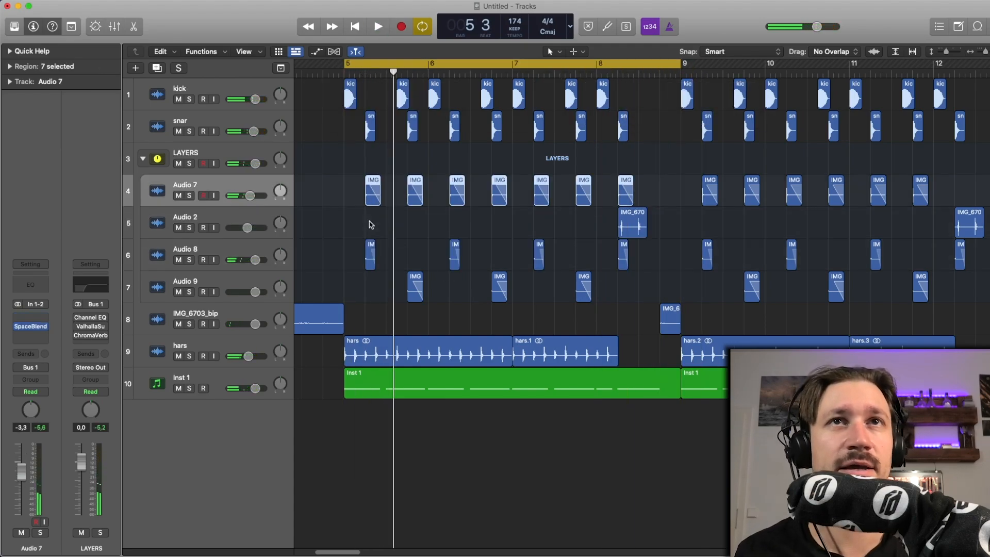
pyautogui.press('Down')
pyautogui.press('Down')
pyautogui.press('Down')
pyautogui.press('Up')
pyautogui.press('Up')
pyautogui.press('Up')
pyautogui.press('Up')
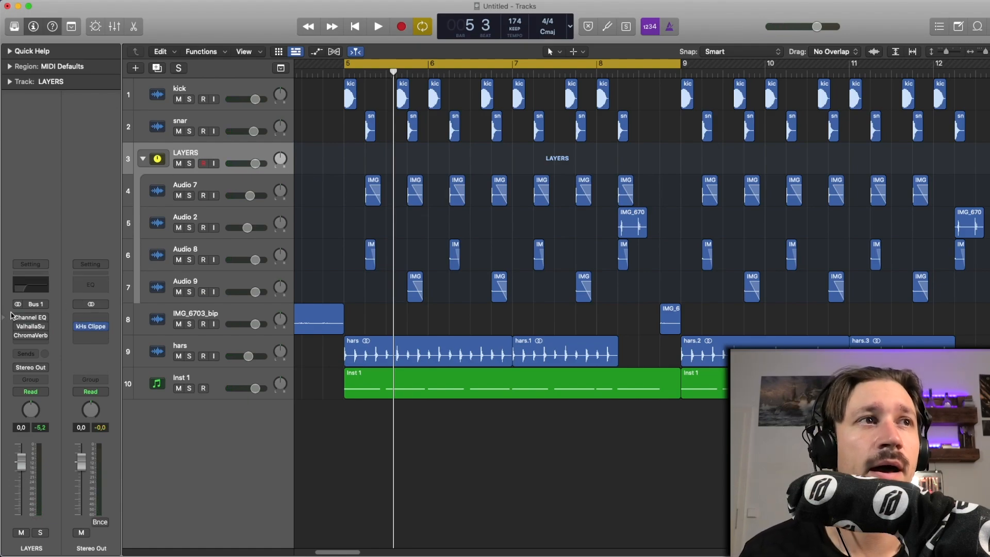
# Enable and open Channel EQ on the LAYERS stack and play the beat with its low cut active
pyautogui.click(34, 318)
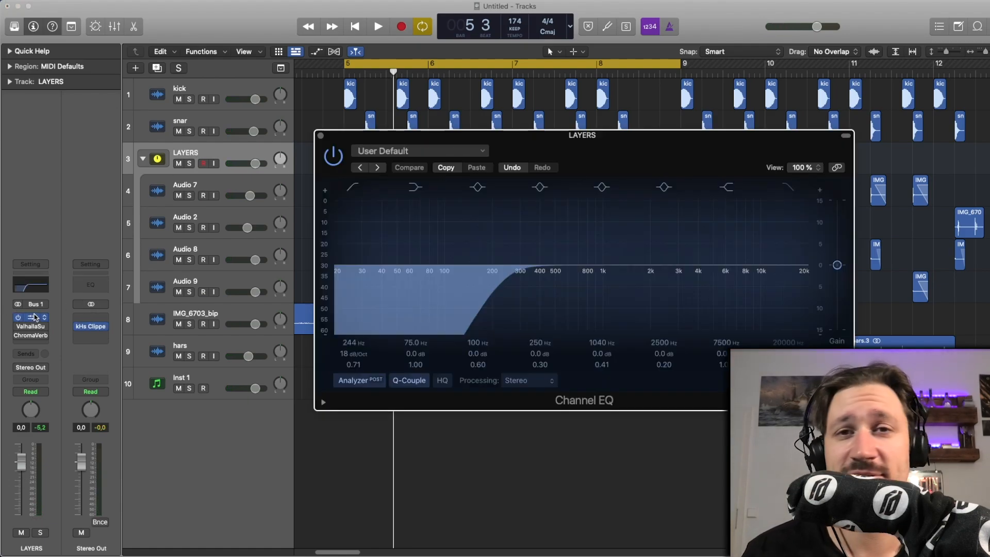
pyautogui.moveTo(486, 141); pyautogui.dragTo(296, 91)
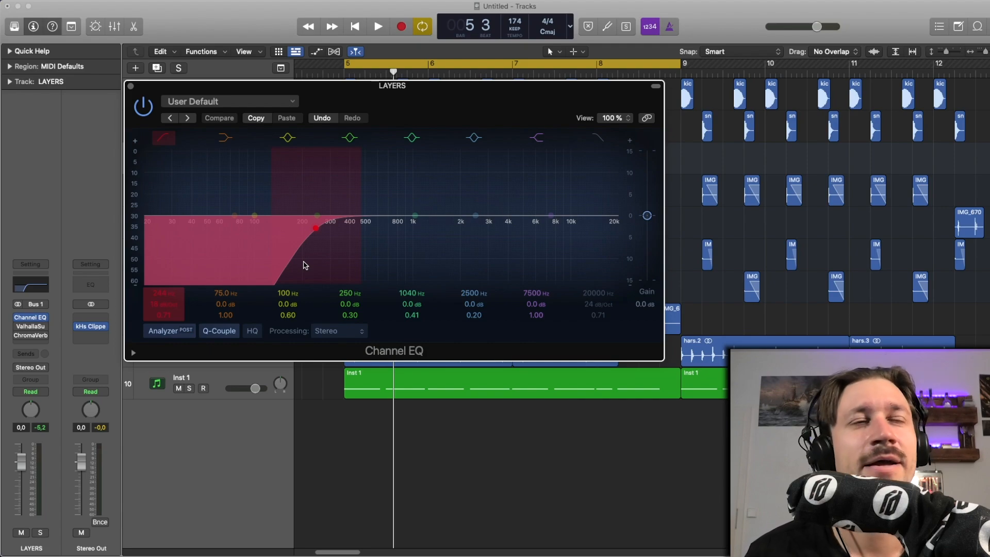
pyautogui.press('space')
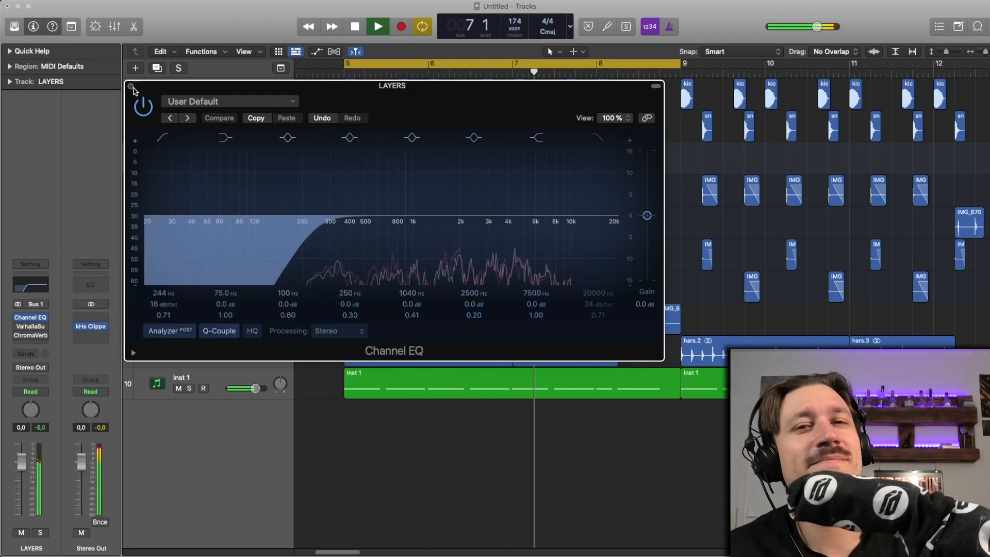
pyautogui.press('space')
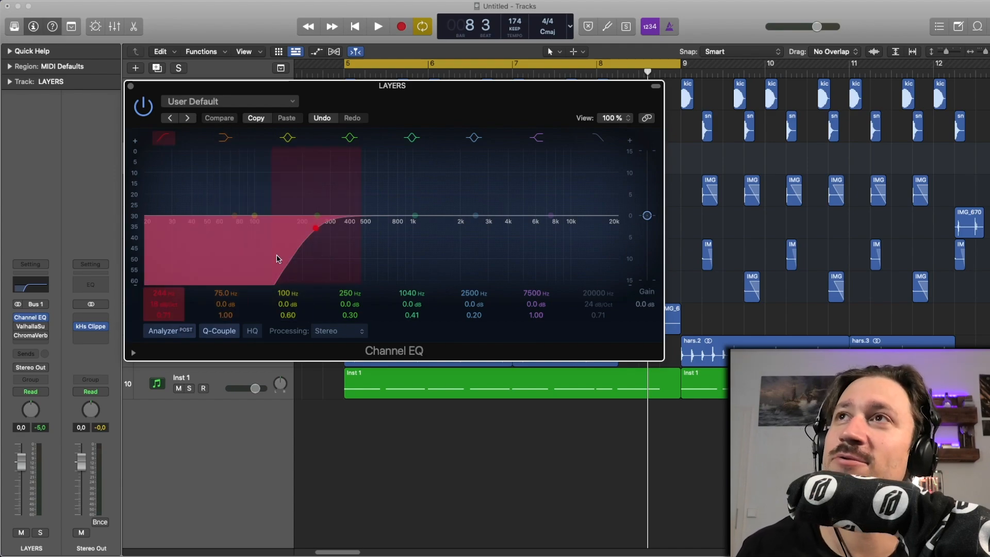
# Try lowering the Channel EQ low cut to 204 Hz during playback and revert to the stored setting
pyautogui.press('space')
pyautogui.moveTo(316, 243)
pyautogui.mouseDown()
pyautogui.moveTo(216, 244)
pyautogui.moveTo(304, 249)
pyautogui.mouseUp()
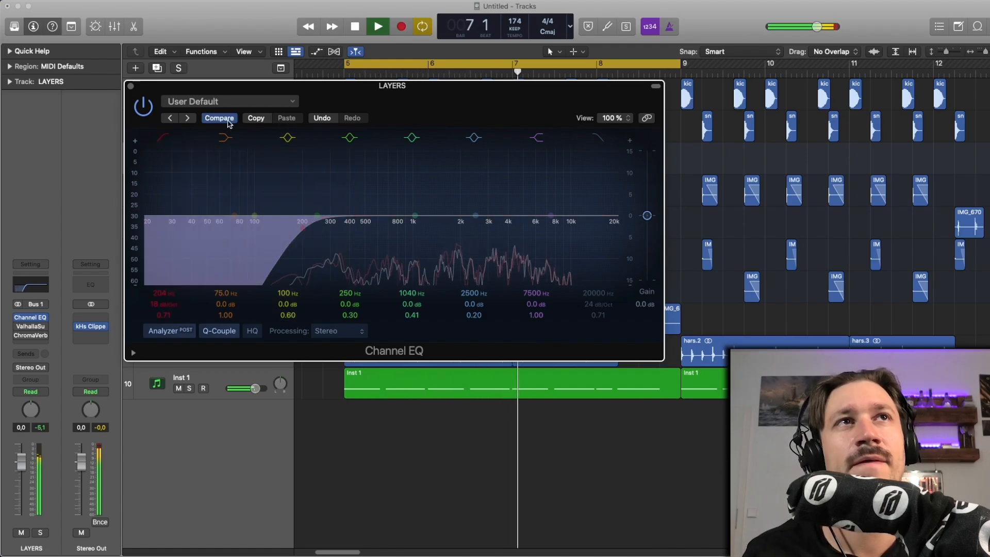
pyautogui.press('space')
pyautogui.click(228, 119)
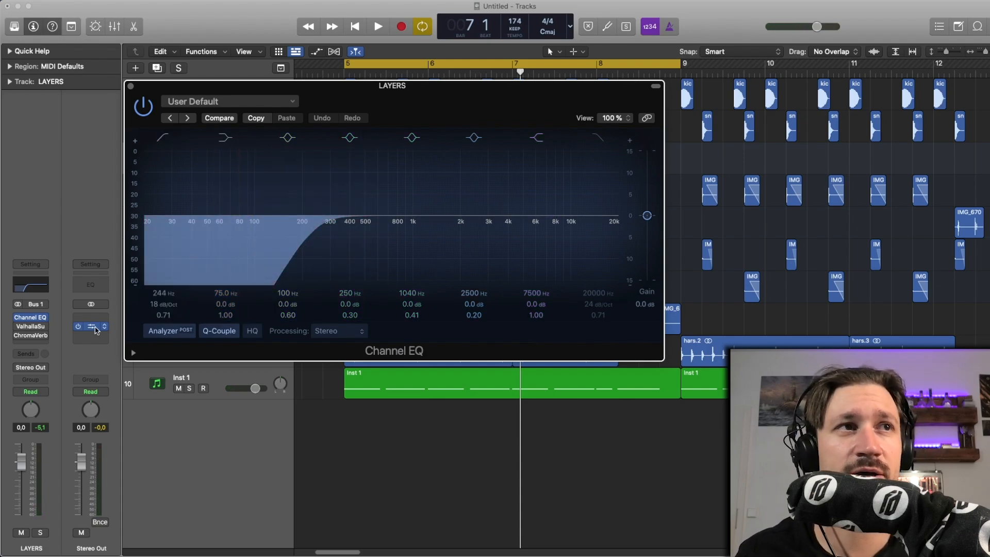
# Enable ValhallaSupermassive on LAYERS, audition a stronger Mix during playback and restore the stored 12.6 % setting
pyautogui.click(20, 327)
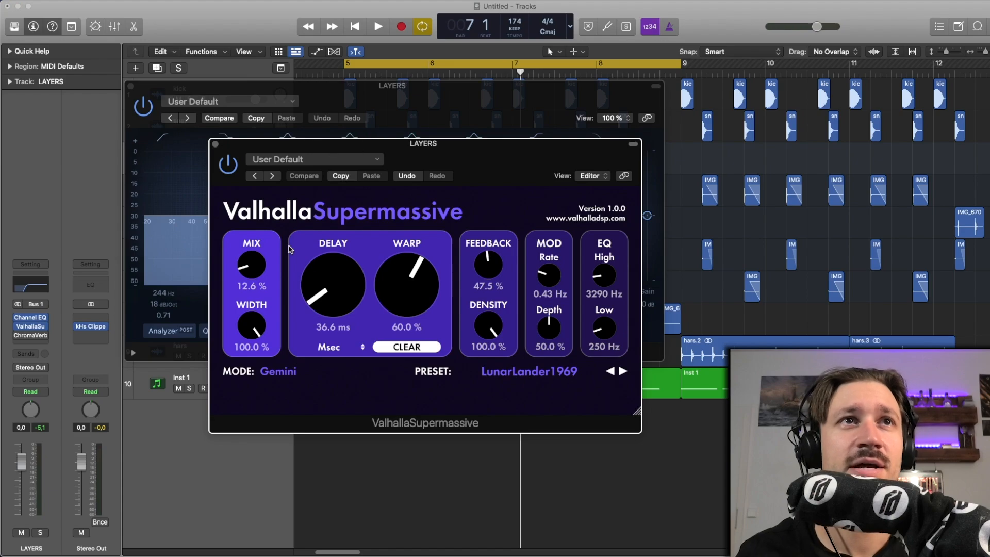
pyautogui.moveTo(258, 273); pyautogui.dragTo(260, 249)
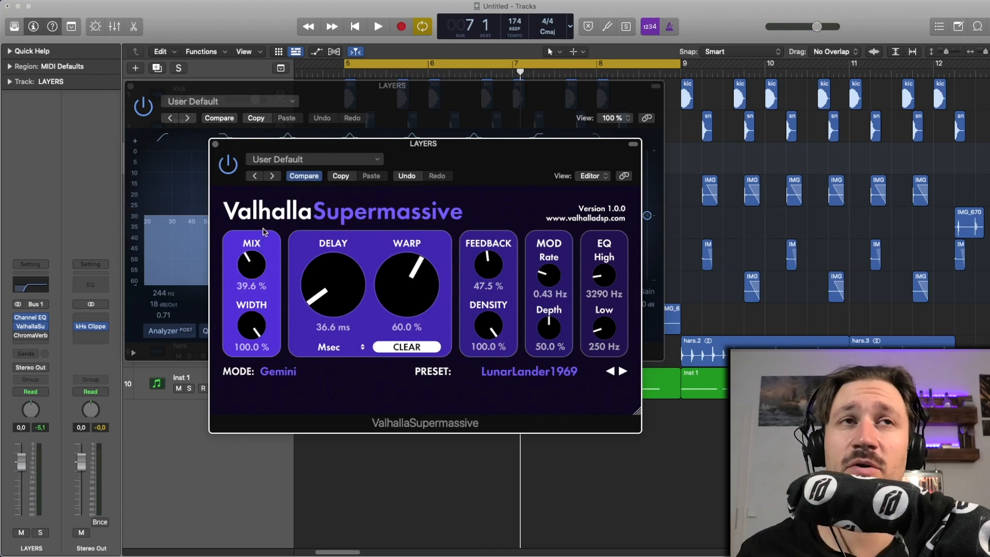
pyautogui.press('space')
pyautogui.moveTo(264, 202); pyautogui.dragTo(260, 252)
pyautogui.press('space')
pyautogui.click(310, 175)
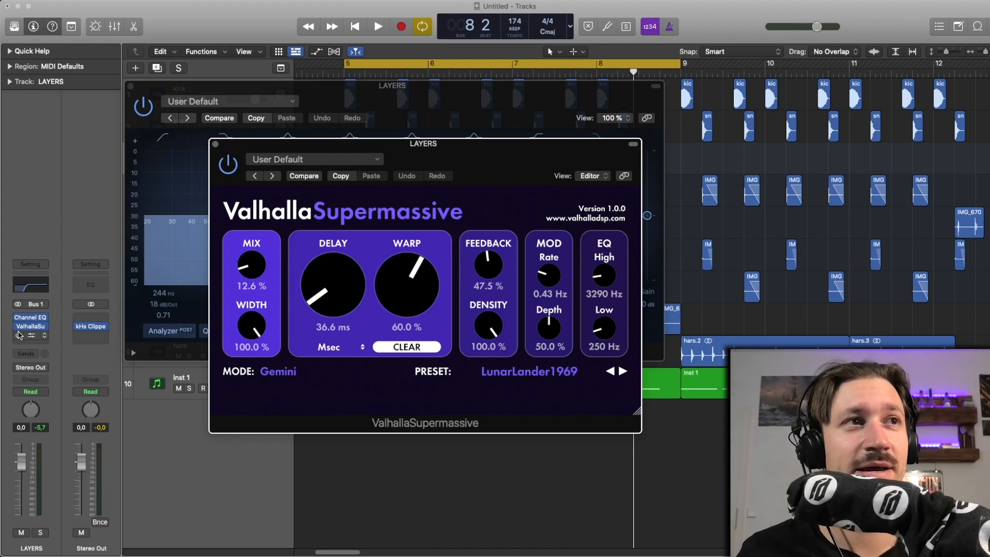
# Enable ChromaVerb on LAYERS, open it and move its window clear of the webcam area
pyautogui.click(25, 338)
pyautogui.click(34, 337)
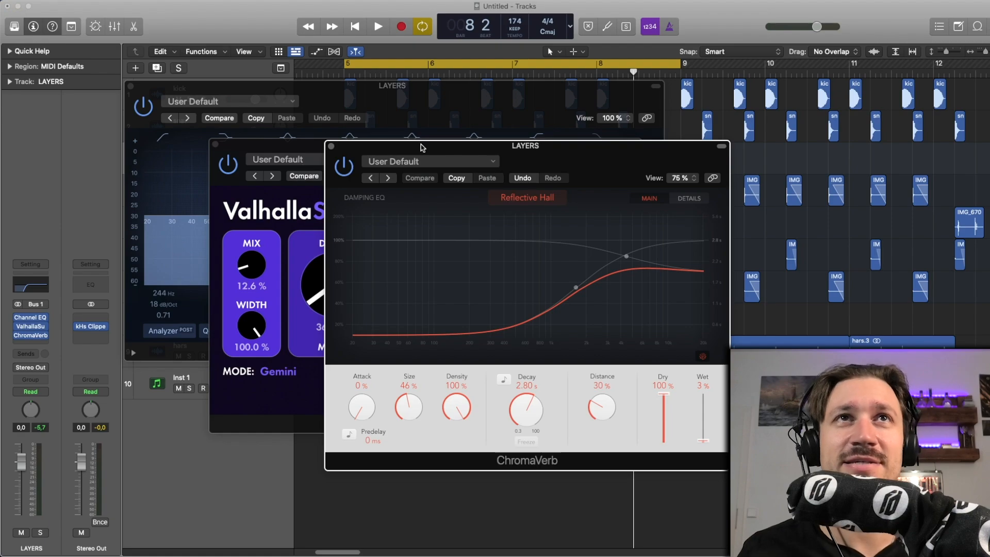
pyautogui.moveTo(423, 148); pyautogui.dragTo(297, 107)
# Audition the ChromaVerb Wet level during playback, leave it at 3 % and close the plug-in windows
pyautogui.moveTo(576, 398)
pyautogui.mouseDown()
pyautogui.moveTo(575, 373)
pyautogui.moveTo(576, 394)
pyautogui.mouseUp()
pyautogui.press('space')
pyautogui.press('space')
pyautogui.press('space')
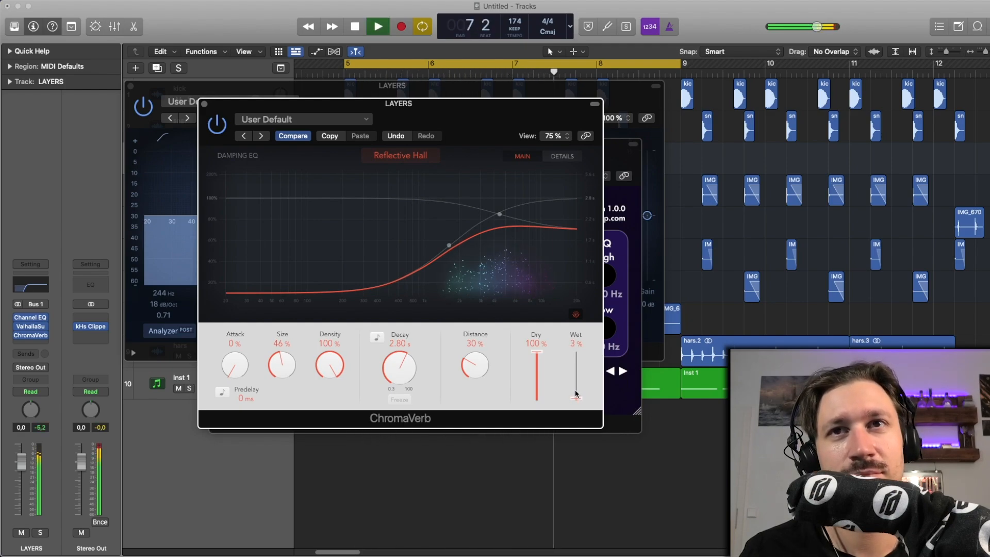
pyautogui.press('space')
pyautogui.moveTo(576, 393); pyautogui.dragTo(576, 394)
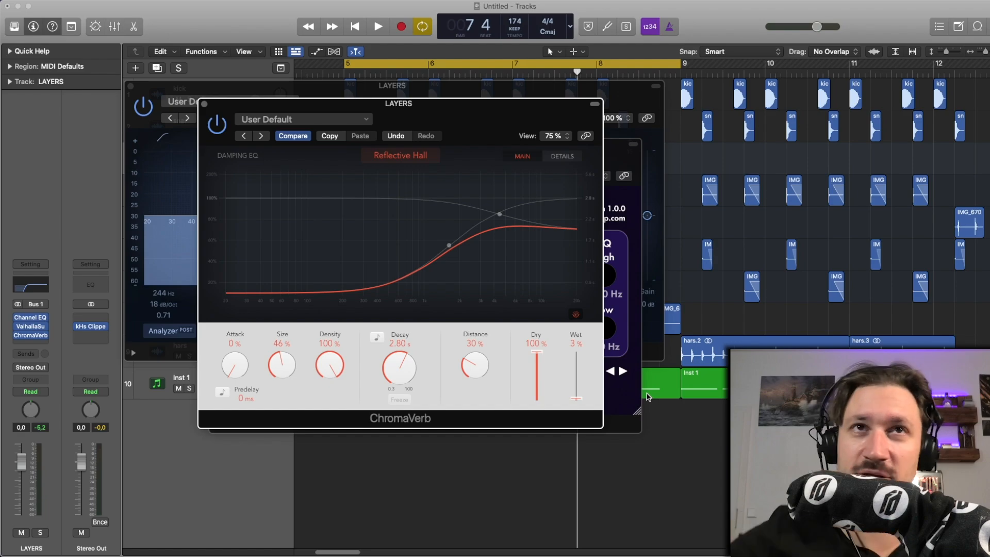
pyautogui.click(204, 104)
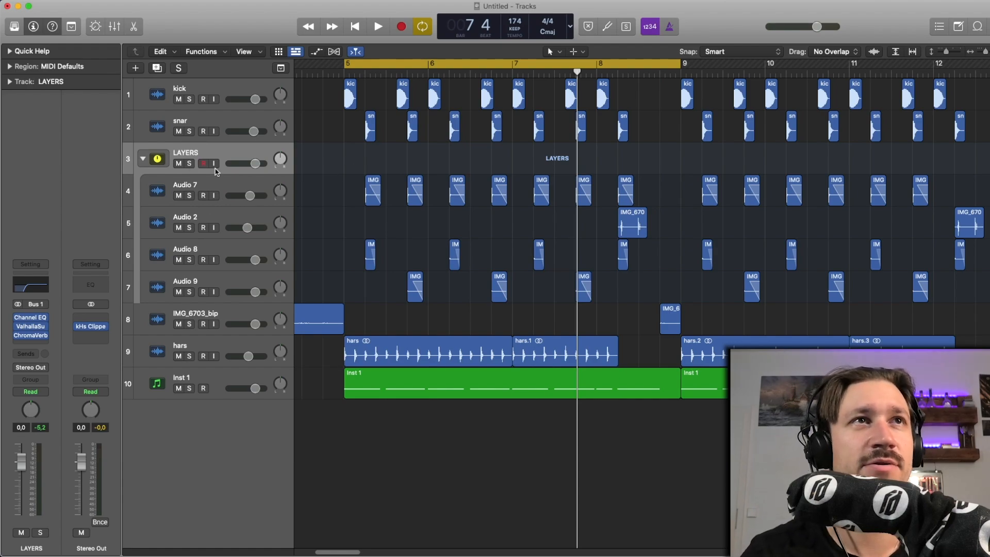
# Solo the LAYERS stack together with the snar track and play them
pyautogui.press('Down')
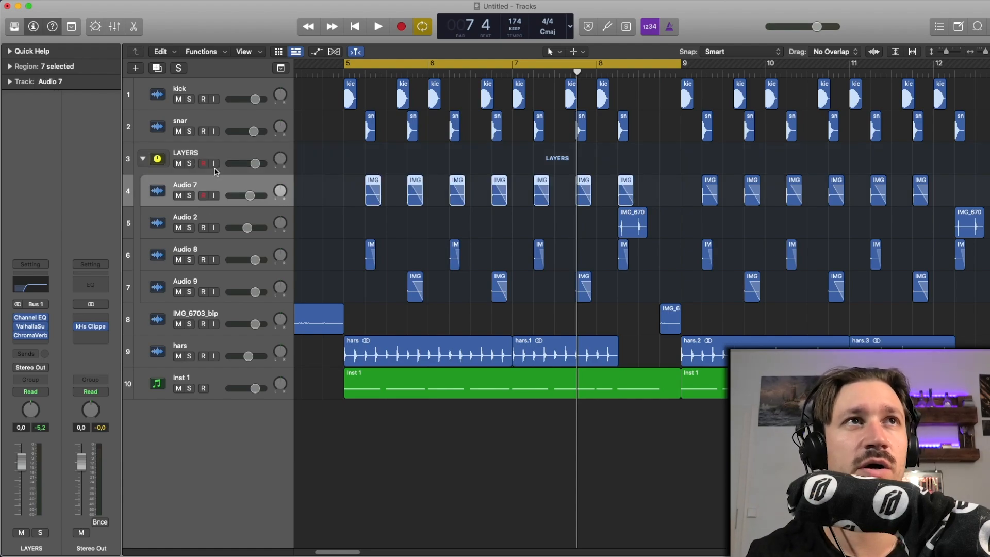
pyautogui.press('Up')
pyautogui.click(189, 164)
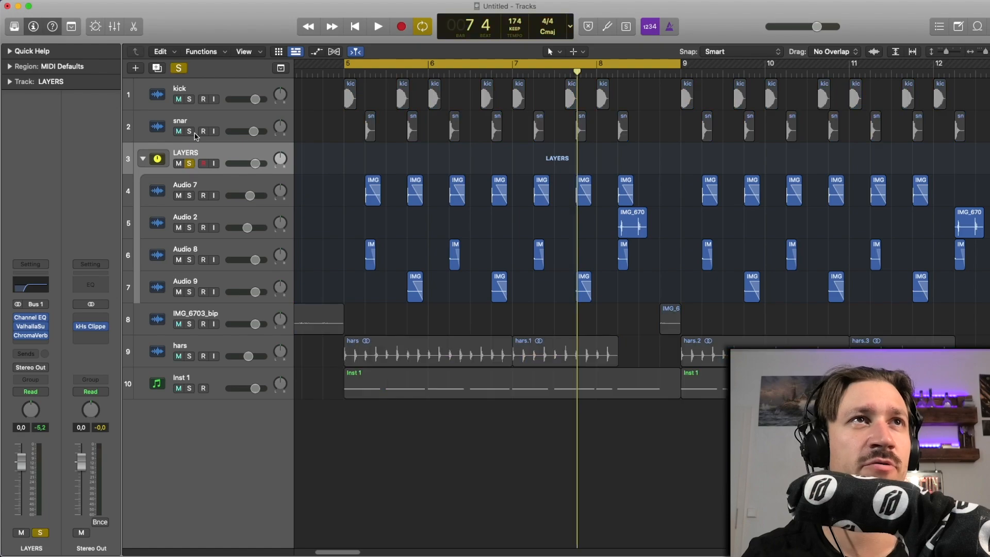
pyautogui.click(190, 131)
pyautogui.press('space')
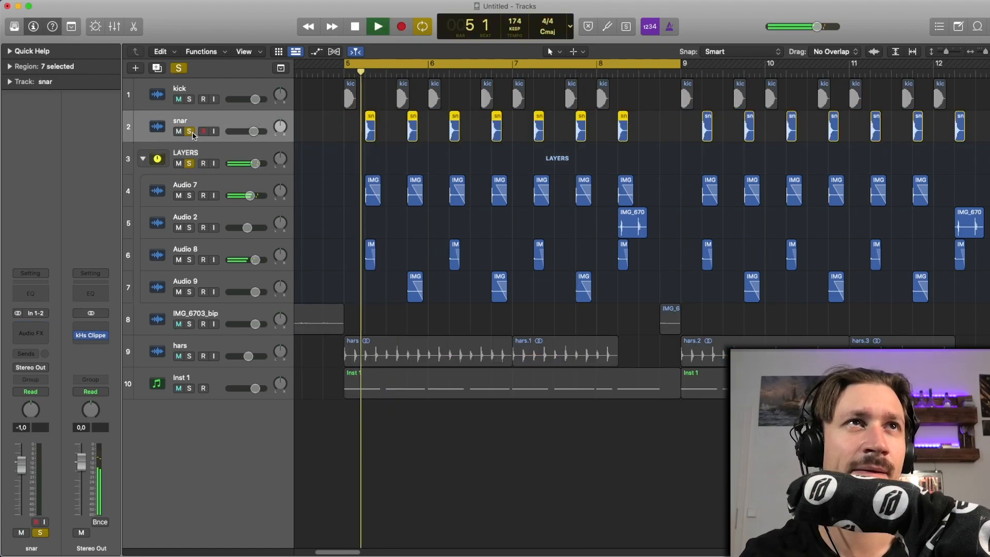
pyautogui.press('space')
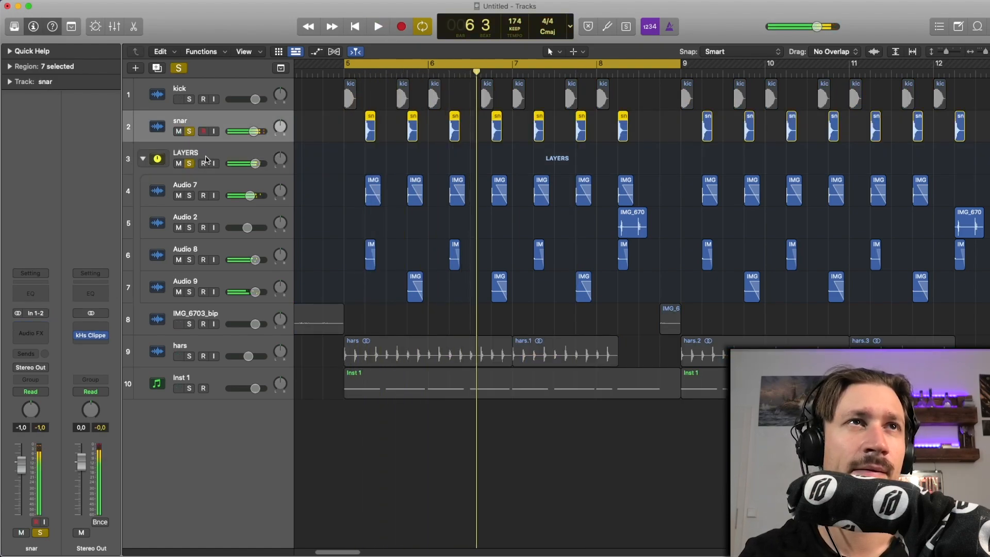
# Insert the stereo Kilohearts kHs Transient Shaper after ChromaVerb on the LAYERS stack
pyautogui.press('Down')
pyautogui.click(27, 345)
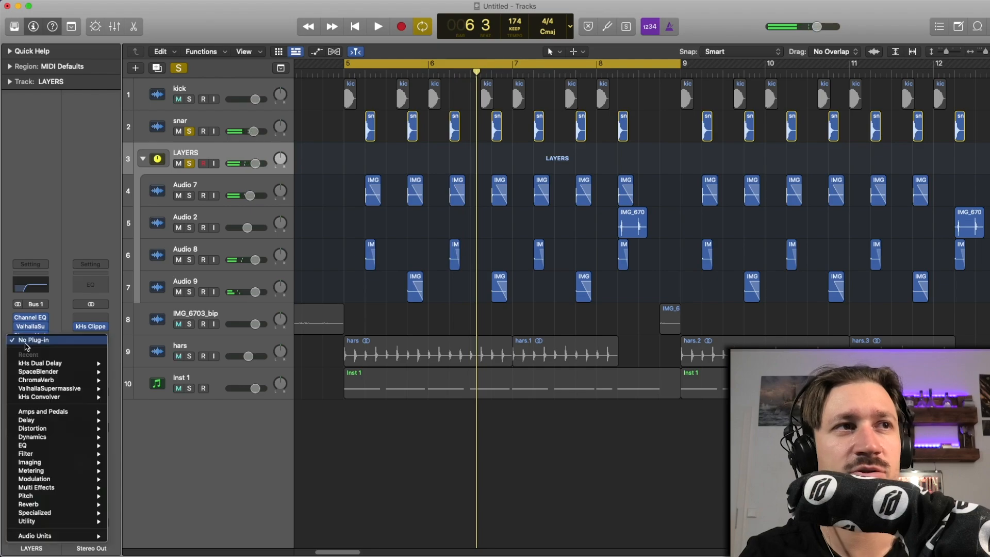
pyautogui.moveTo(52, 537)
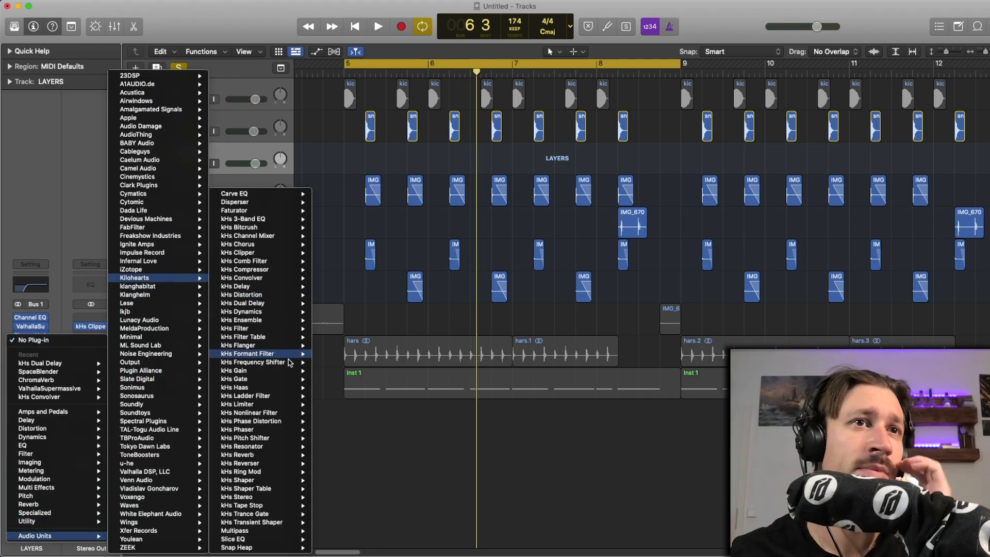
pyautogui.moveTo(281, 522)
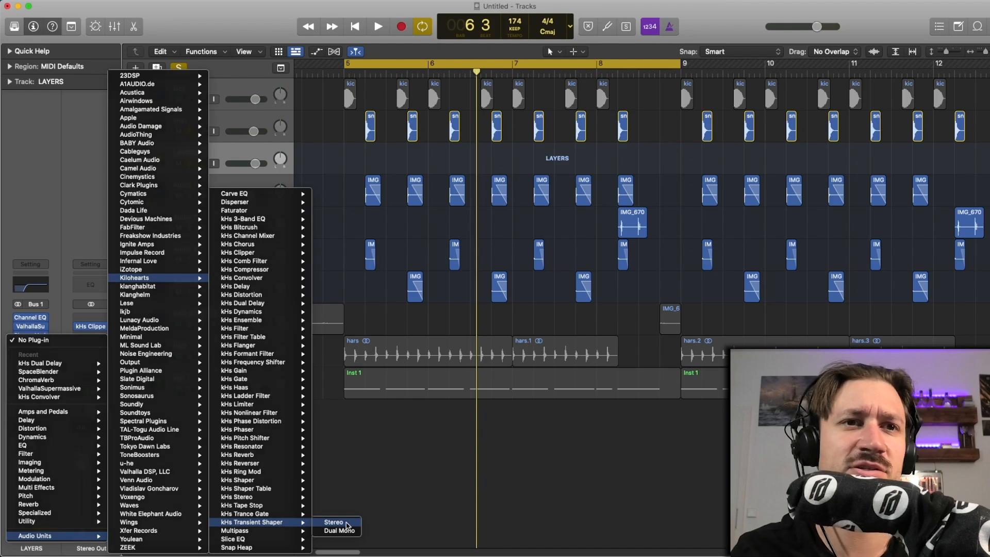
pyautogui.click(356, 523)
# Adjust the Attack of the Transient Shaper on LAYERS during playback and close its window
pyautogui.press('space')
pyautogui.moveTo(365, 234); pyautogui.dragTo(364, 243)
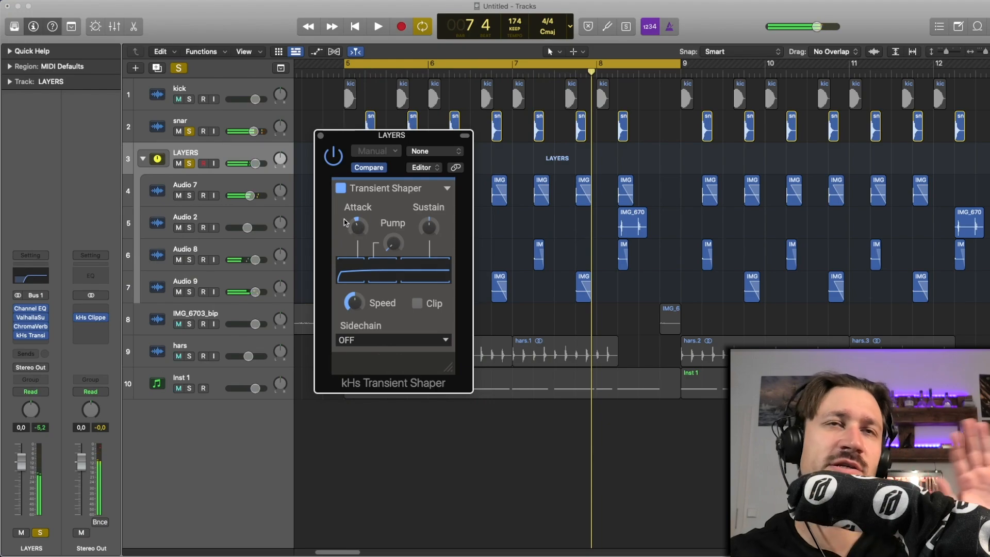
pyautogui.click(320, 135)
# Unsolo the snar track and the LAYERS stack and turn off cycle mode
pyautogui.click(190, 132)
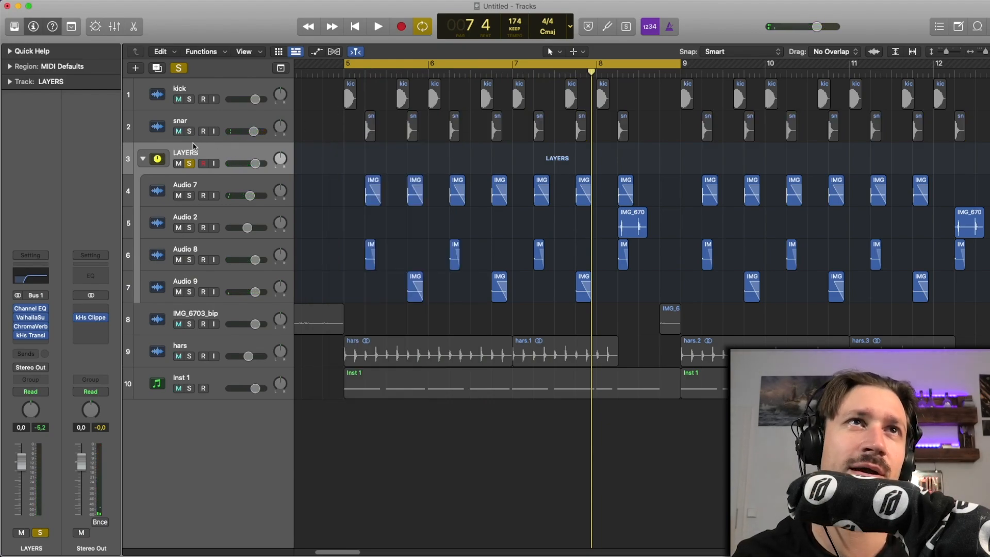
pyautogui.click(190, 164)
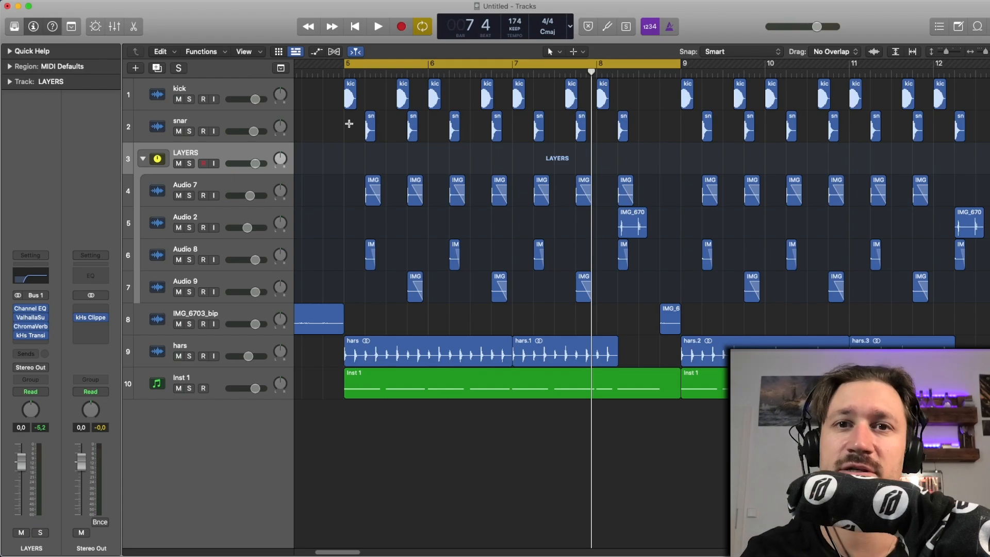
pyautogui.press('super+Left')
pyautogui.press('super+Left')
pyautogui.hscroll(2, 451, 133)
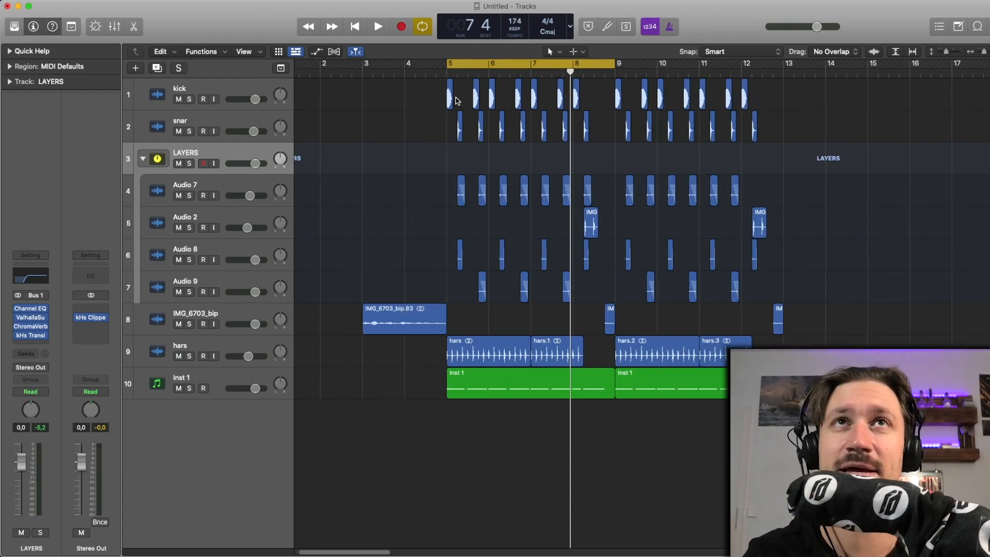
pyautogui.click(425, 73)
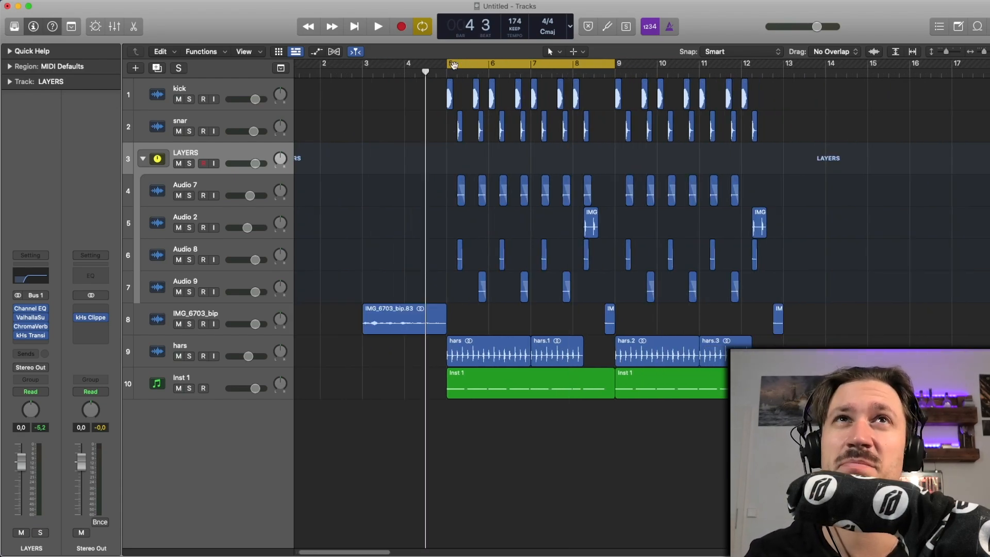
pyautogui.click(450, 71)
pyautogui.hscroll(1, 396, 109)
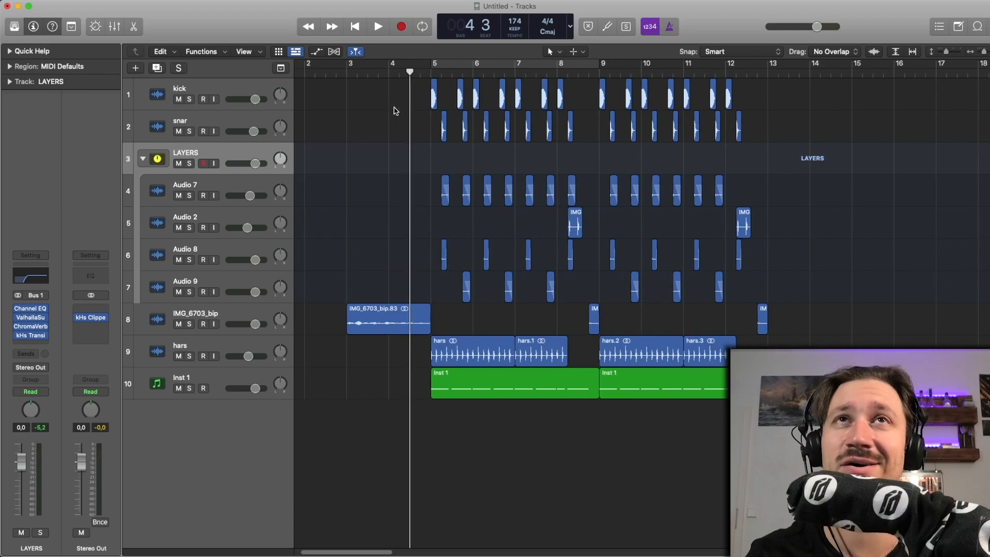
# Play the full arrangement from bar 3 through to bar 12 and stop
pyautogui.click(391, 74)
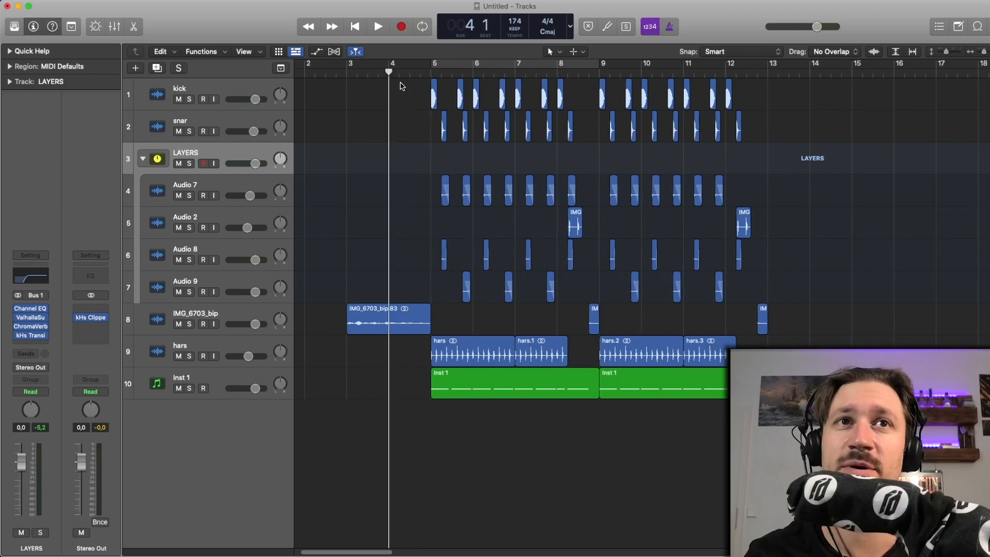
pyautogui.click(369, 73)
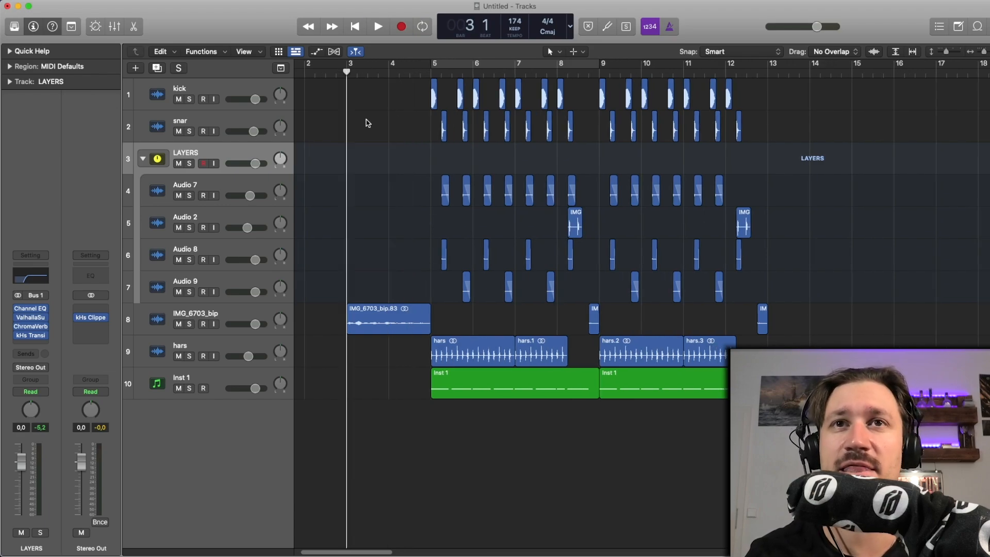
pyautogui.press('space')
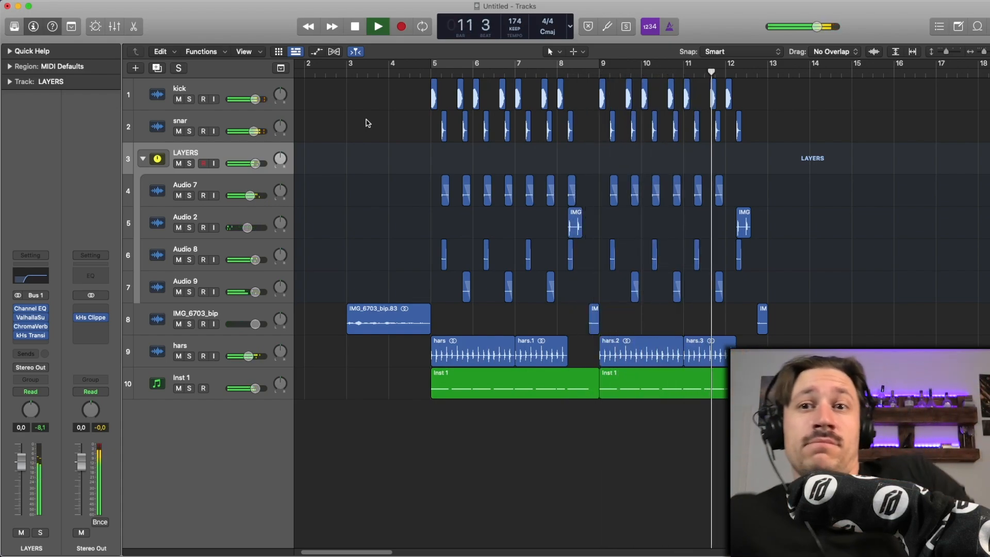
pyautogui.press('space')
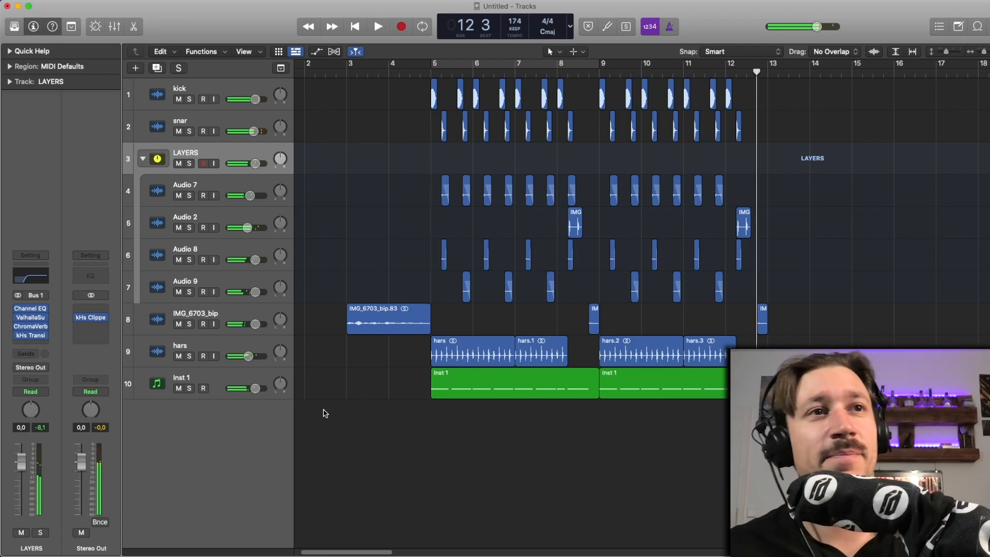
# Solo the Inst 1 track and turn cycle mode back on for bars 5 to 9
pyautogui.click(191, 390)
pyautogui.click(194, 370)
pyautogui.click(571, 66)
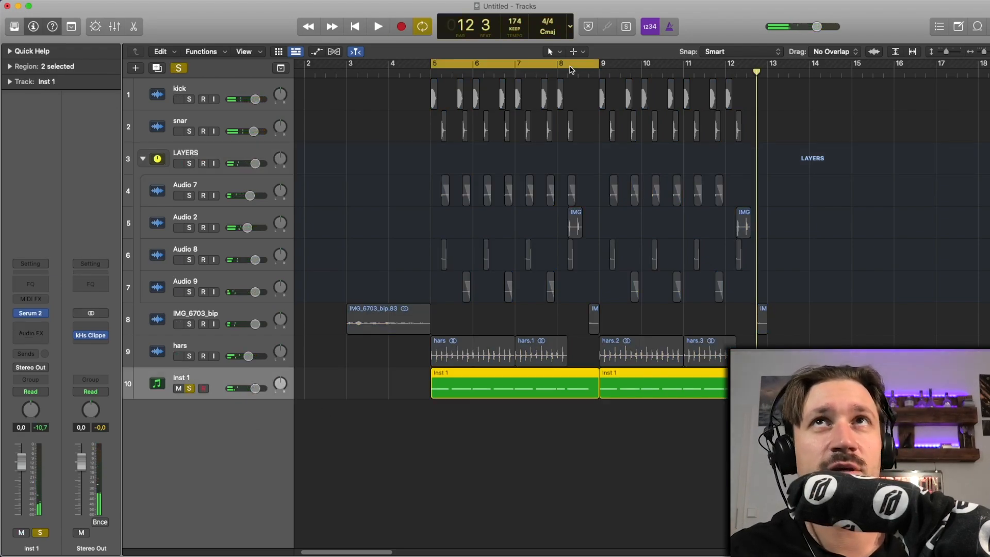
# Open Serum 2 on Inst 1, examine its Rituals X preset list without changing the preset, and close the plug-in
pyautogui.click(31, 313)
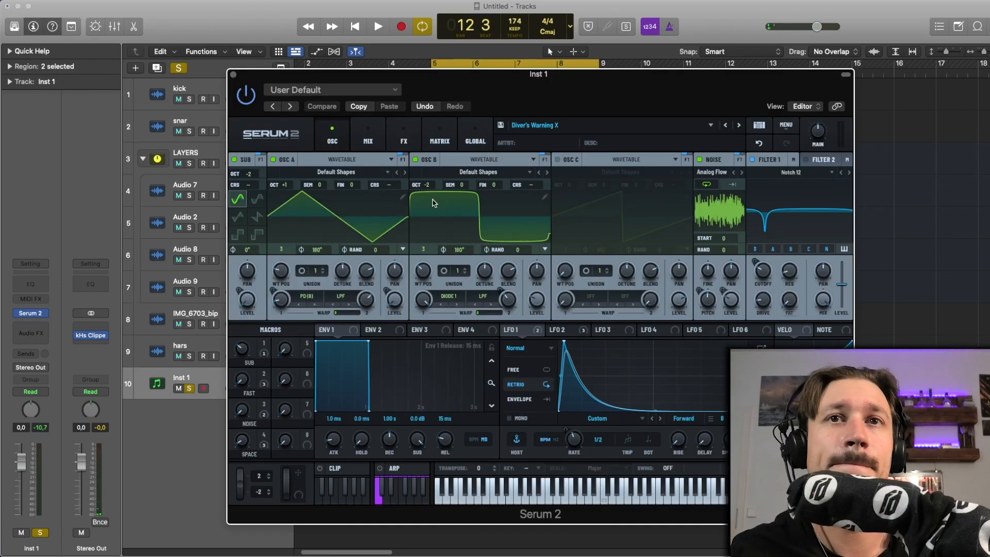
pyautogui.moveTo(559, 78); pyautogui.dragTo(423, 45)
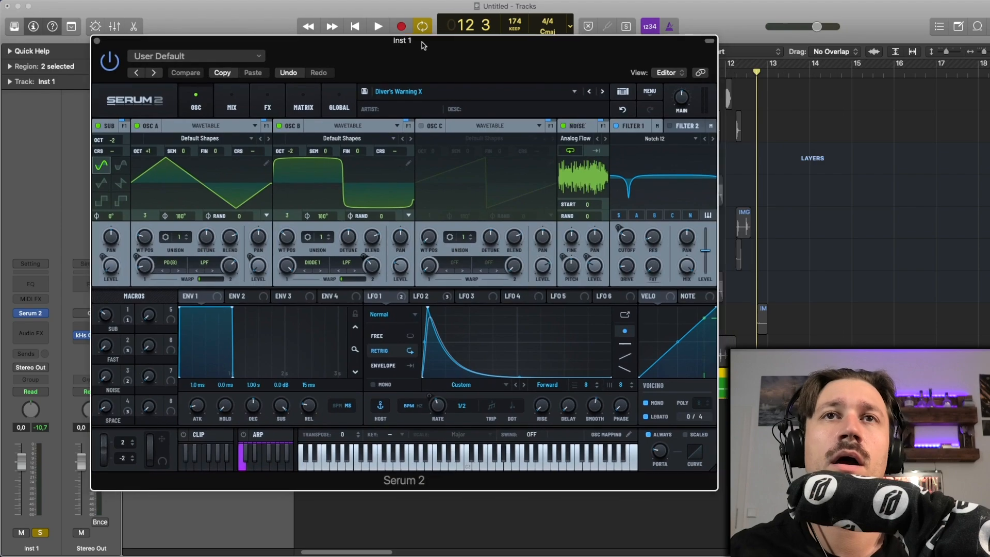
pyautogui.click(454, 94)
pyautogui.moveTo(456, 130)
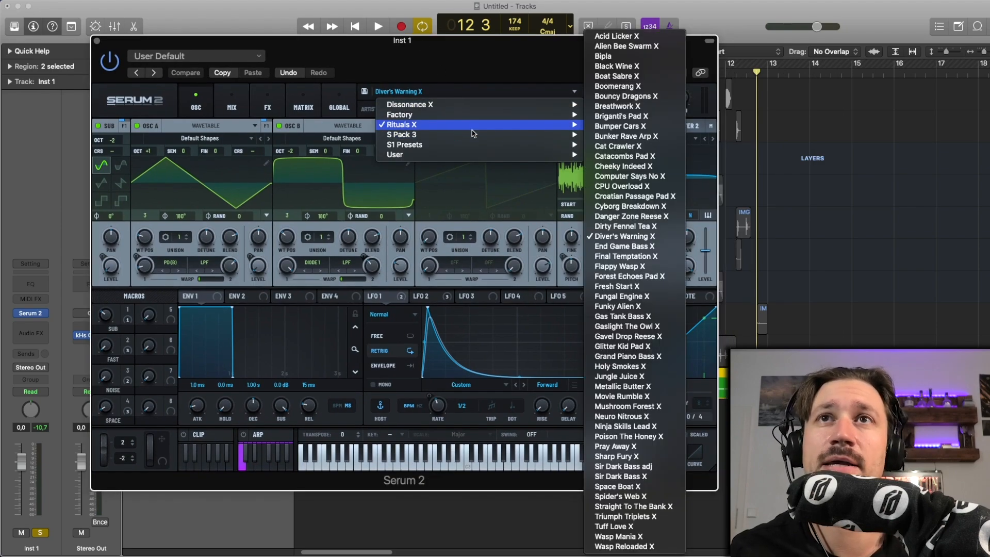
pyautogui.click(493, 68)
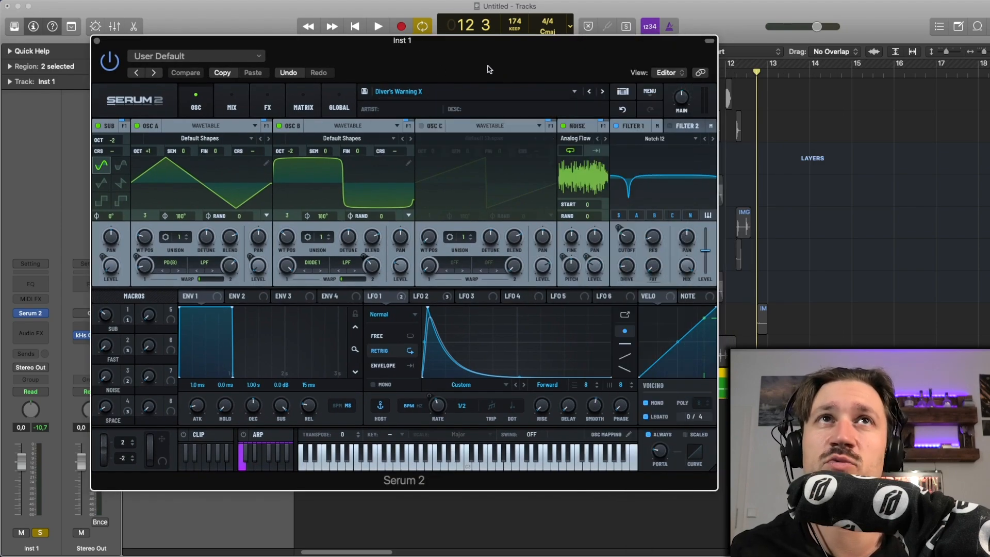
pyautogui.click(96, 40)
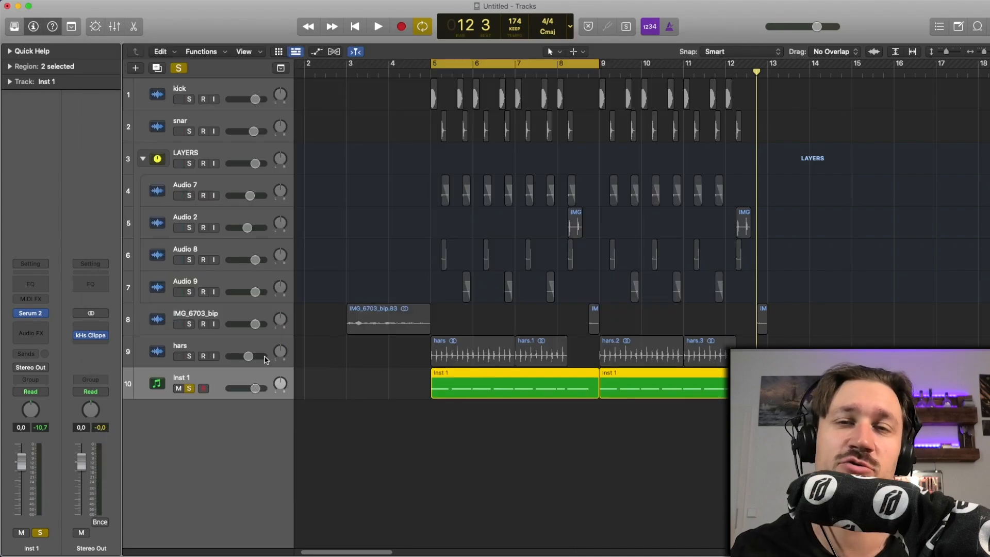
# Play the soloed Inst 1 track, unsolo it during playback to hear it with the full beat, and stop
pyautogui.press('space')
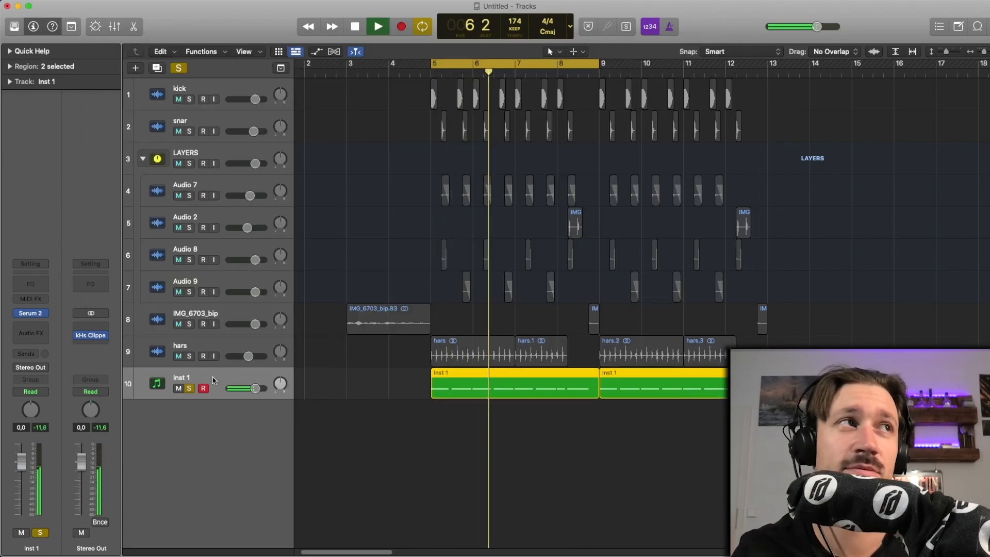
pyautogui.click(190, 389)
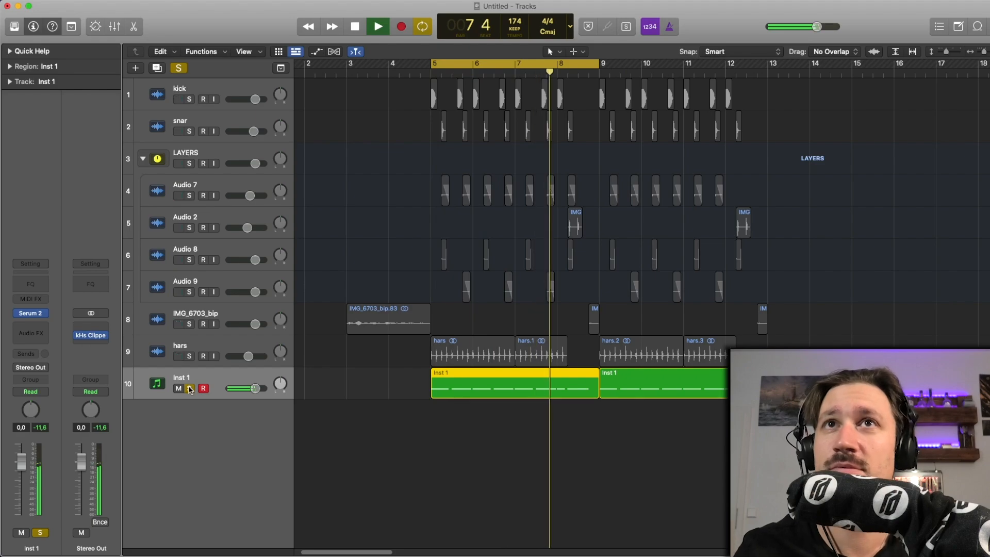
pyautogui.click(190, 389)
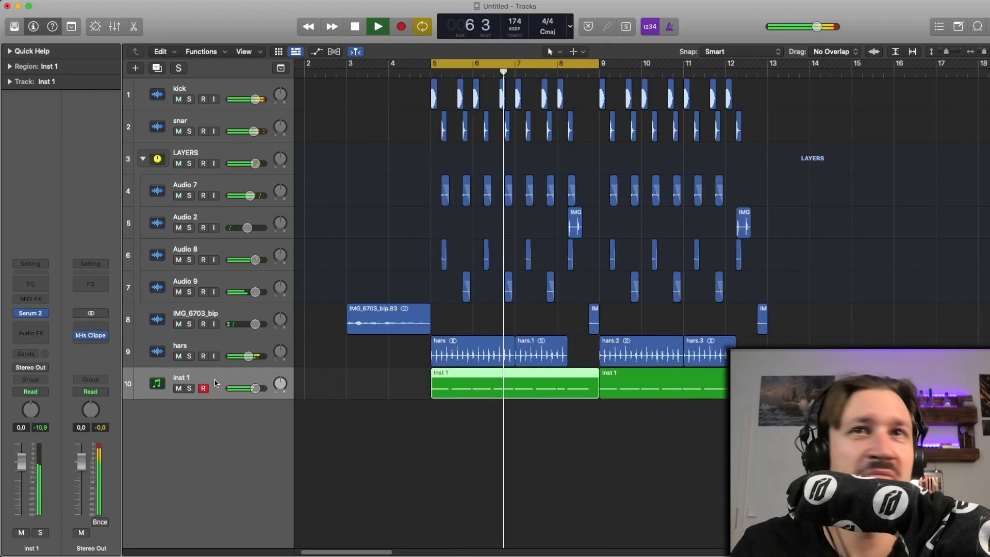
pyautogui.press('space')
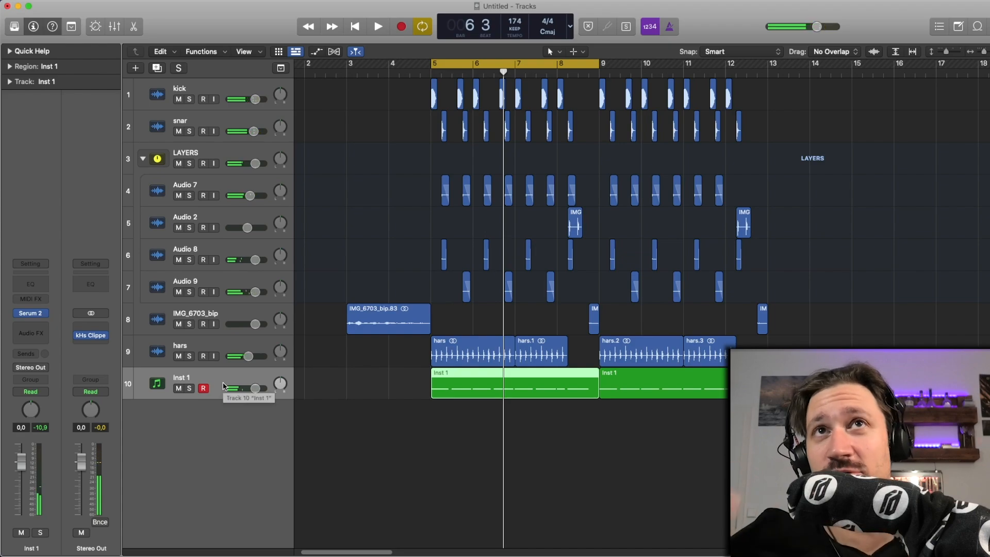